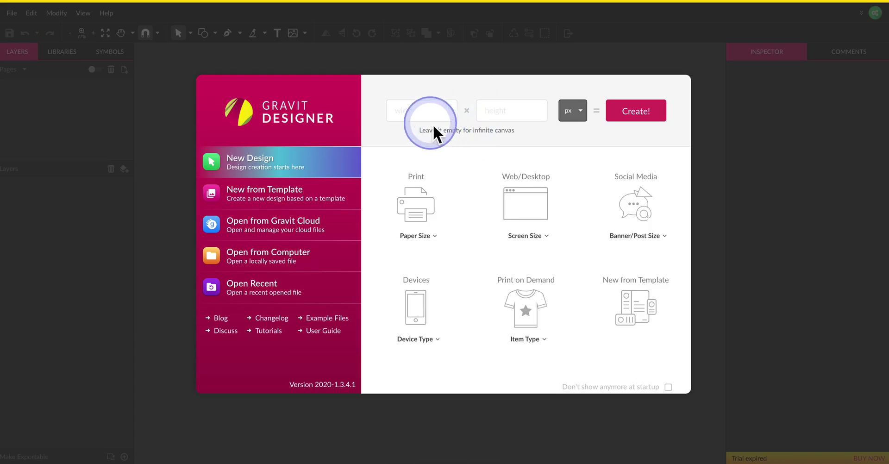
Enter a 10 × 10 page size for the new design and set its units to inches.
click(424, 110)
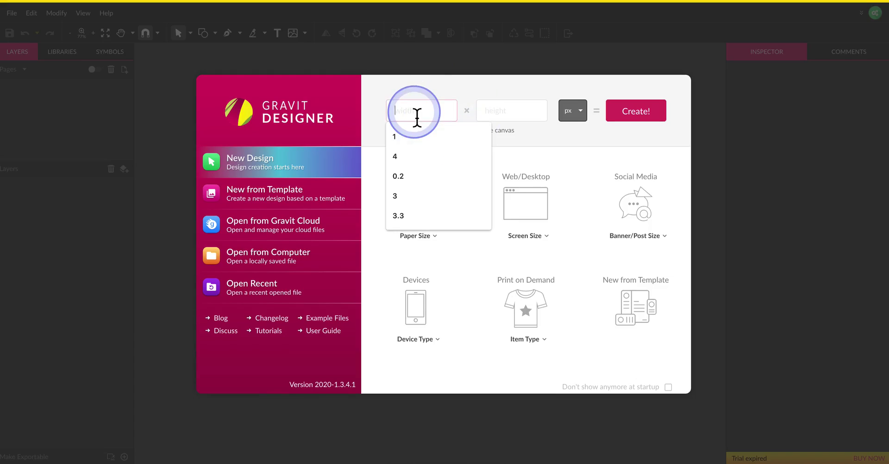
text(10)
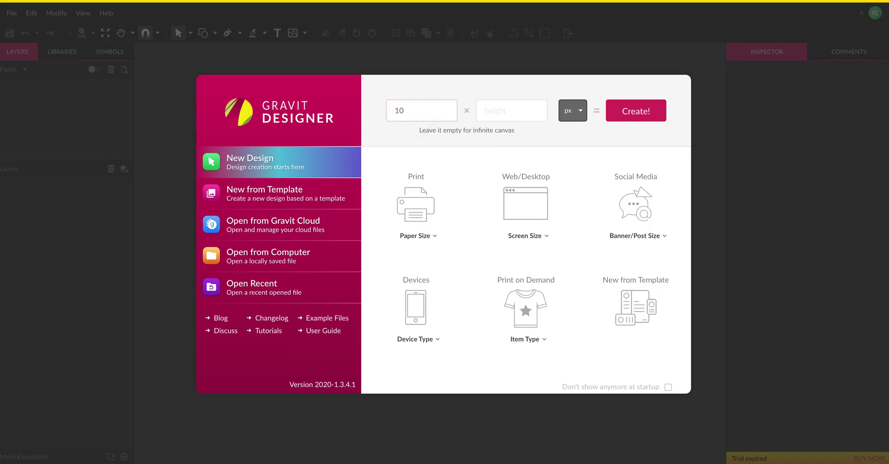
click(492, 111)
text(10)
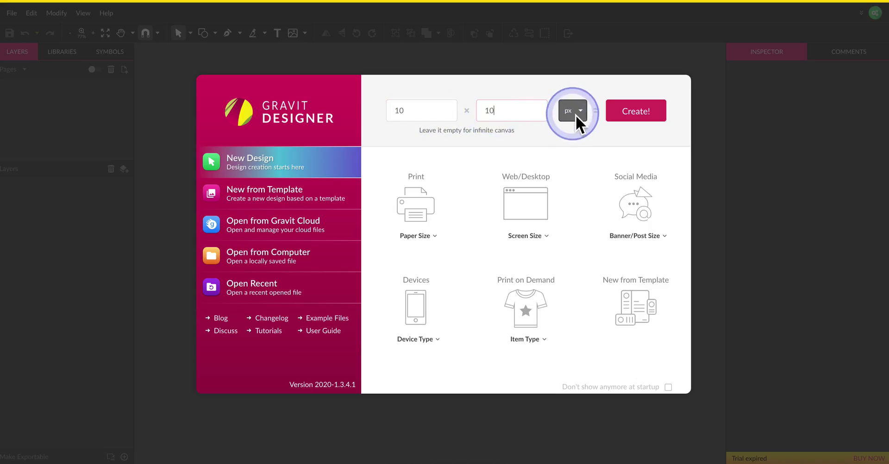
click(576, 115)
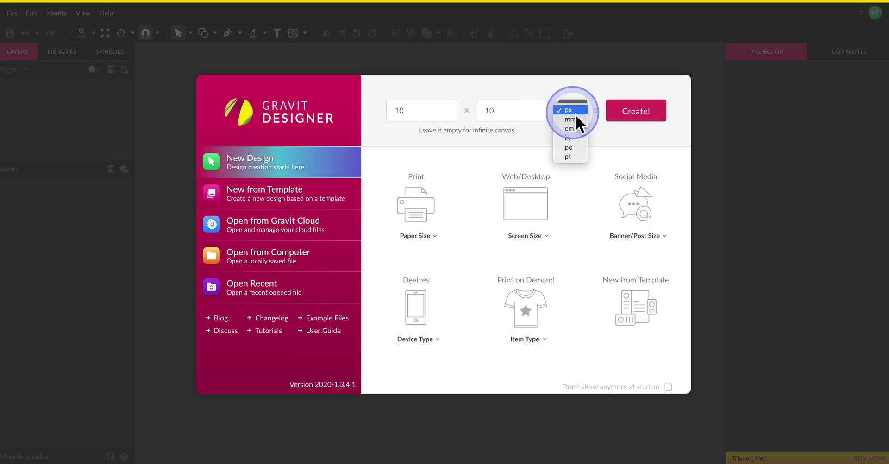
click(577, 139)
Create the design, then pick the Pen tool and show its Pen, Bezigon and Freehand modes.
click(630, 113)
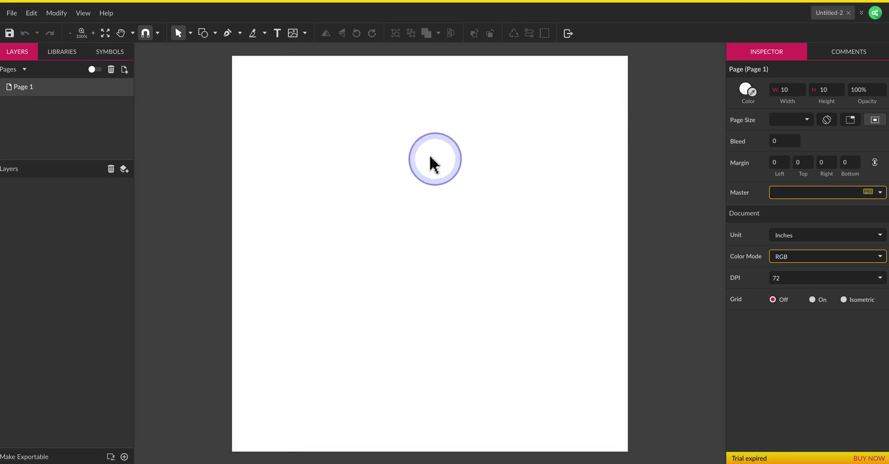
click(230, 37)
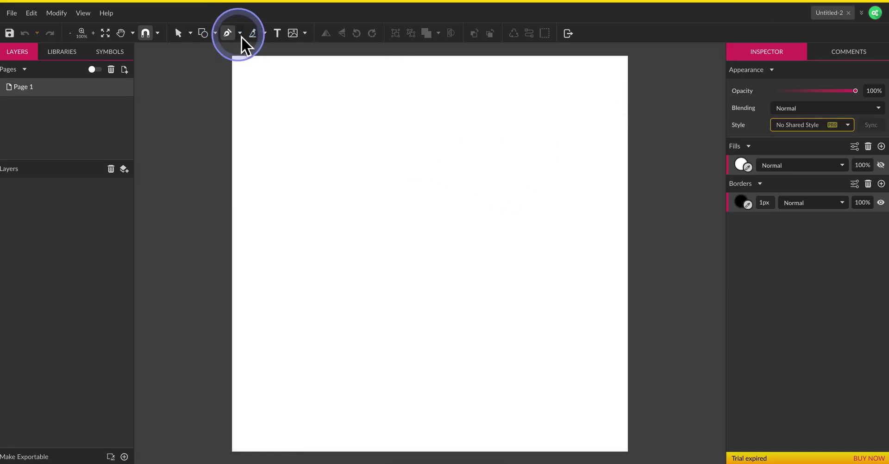
click(240, 35)
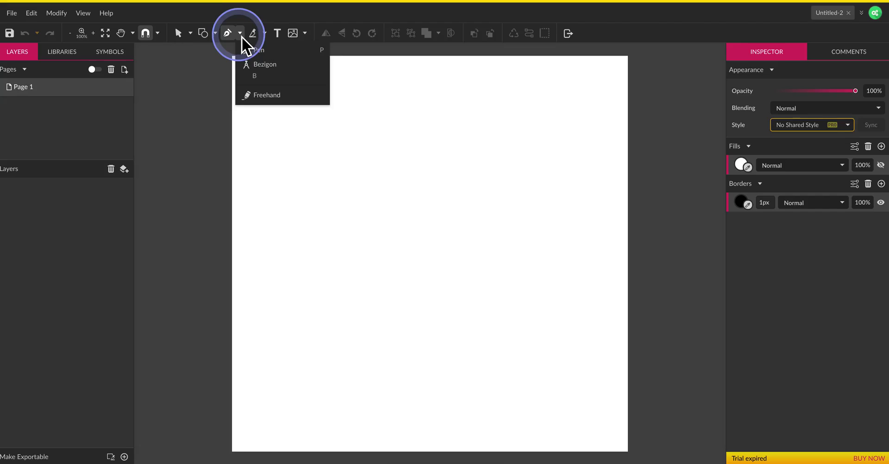
In standard Pen mode, place five anchors tracing a sloped roof line with a flat top.
click(269, 54)
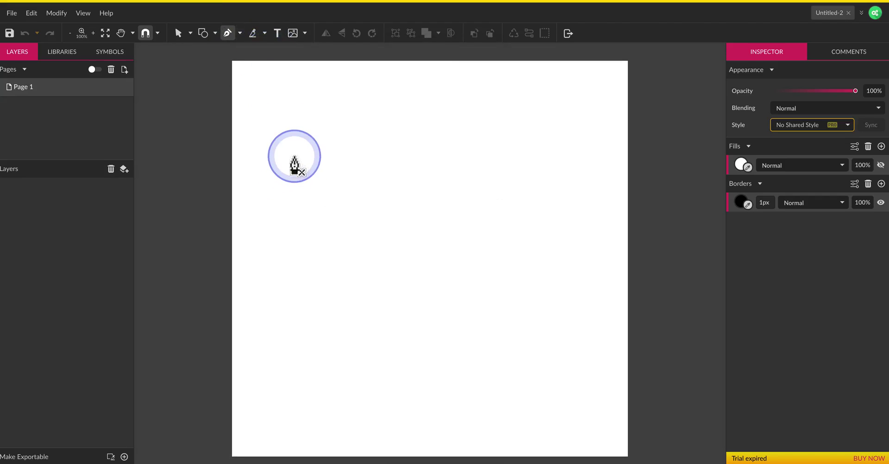
click(294, 155)
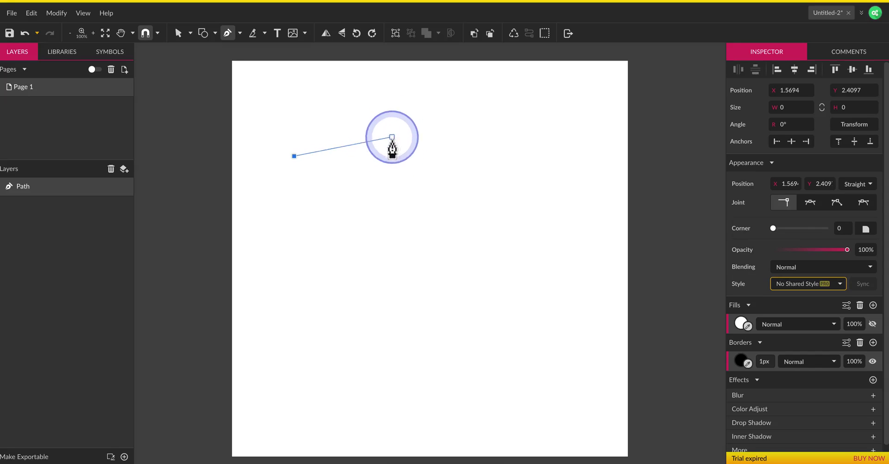
click(390, 112)
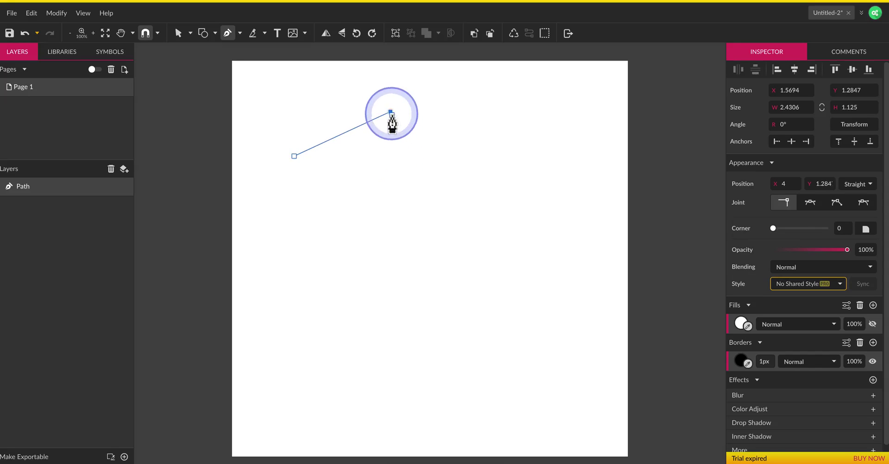
click(505, 112)
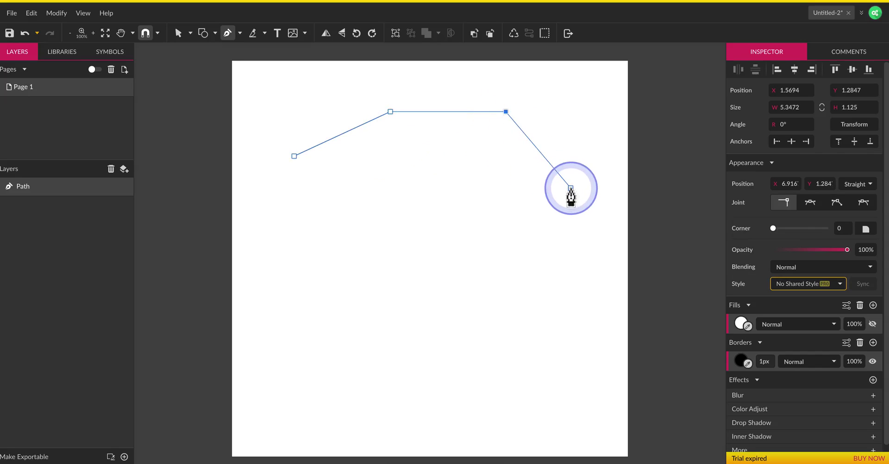
click(570, 188)
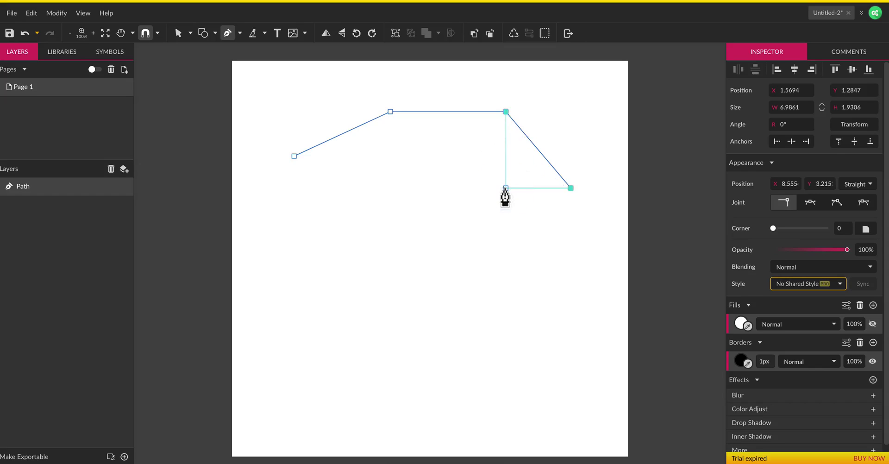
click(504, 190)
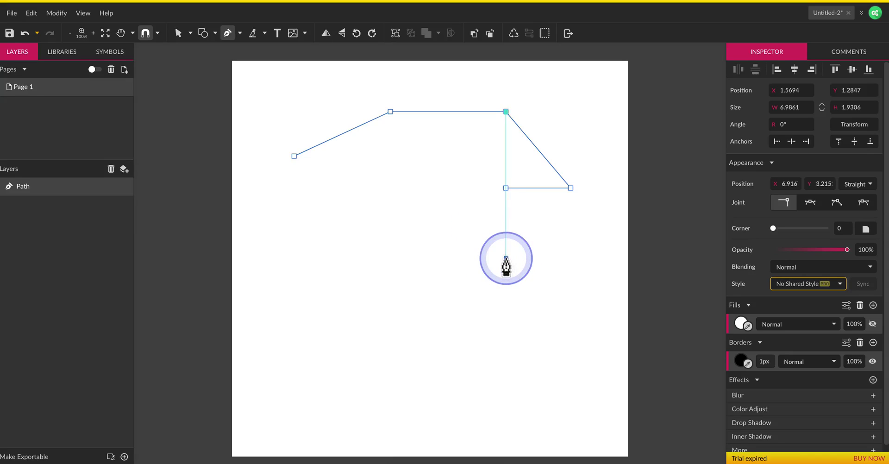
Add ten more anchors down, across and back up, then close the path on its first point.
click(506, 258)
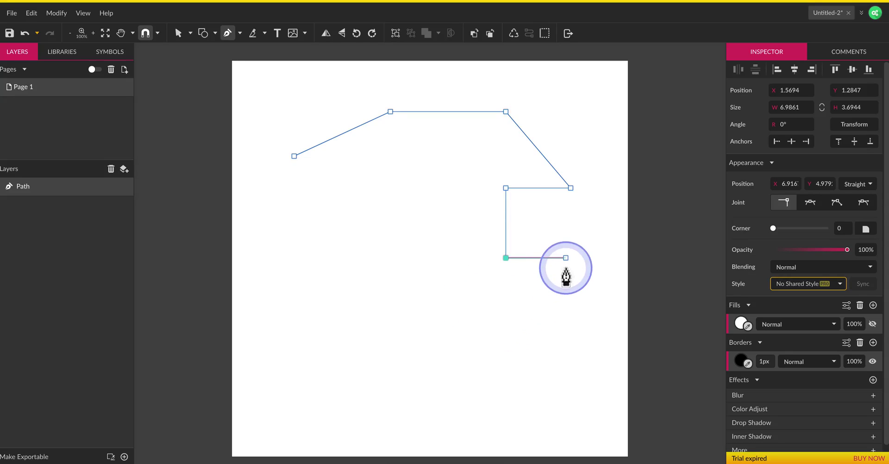
click(566, 258)
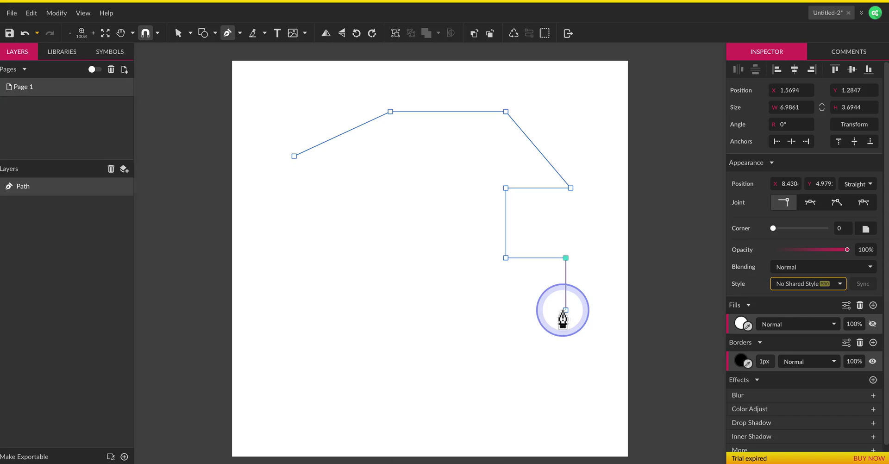
click(565, 310)
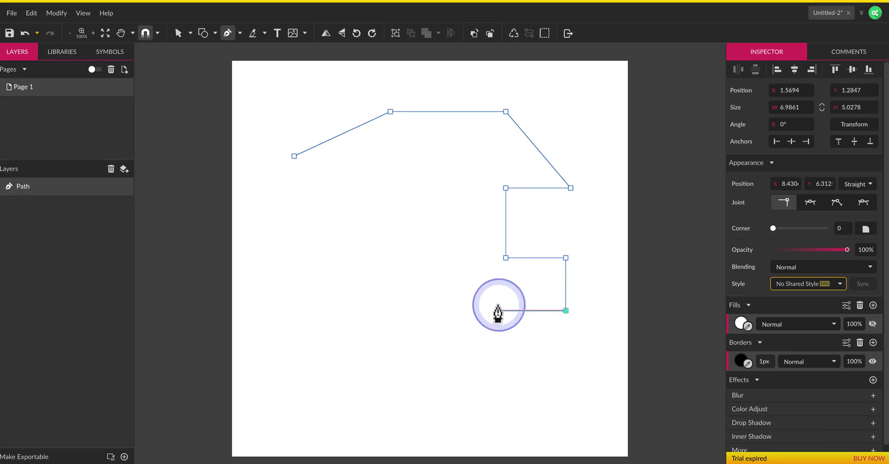
click(420, 310)
click(420, 202)
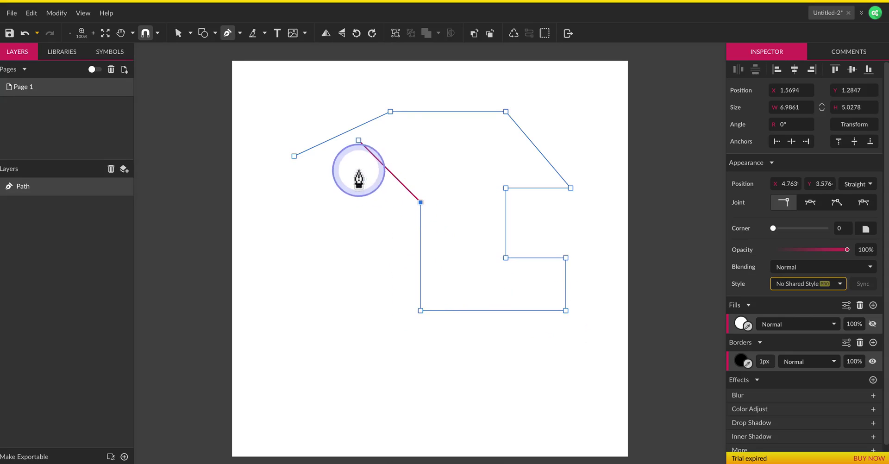
click(383, 164)
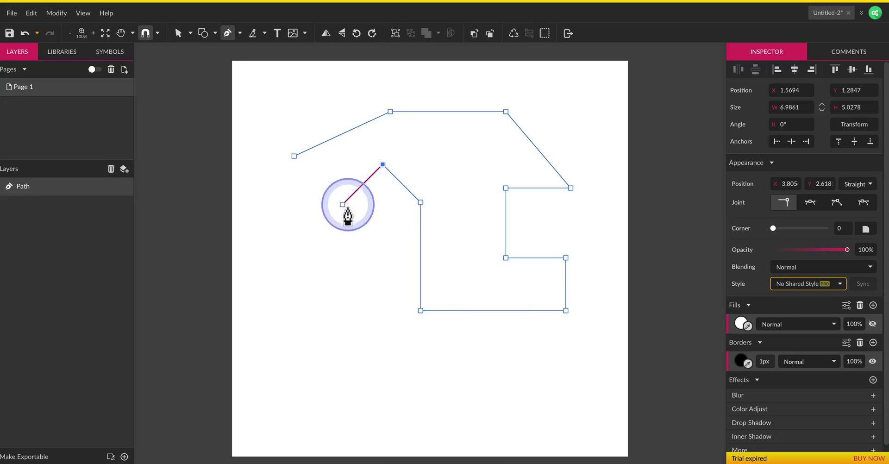
click(316, 231)
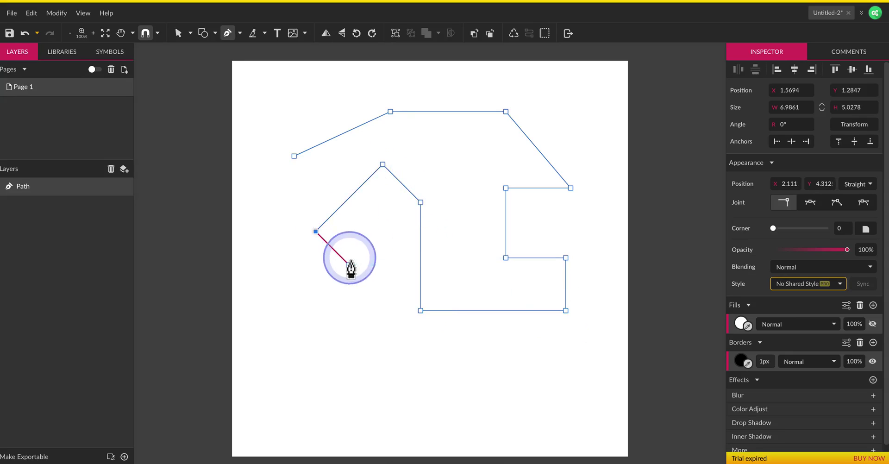
click(375, 292)
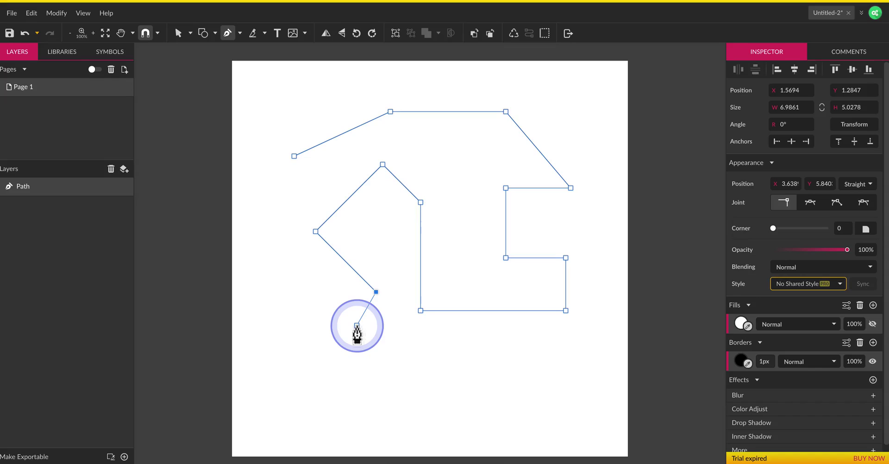
click(258, 292)
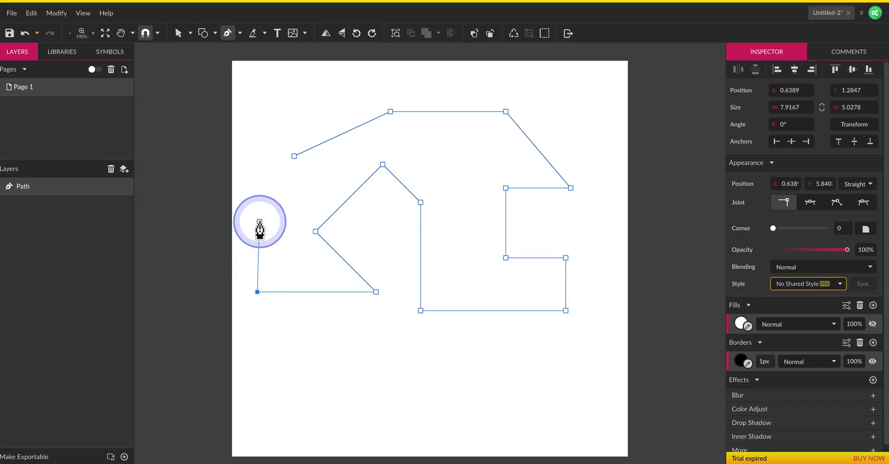
click(257, 182)
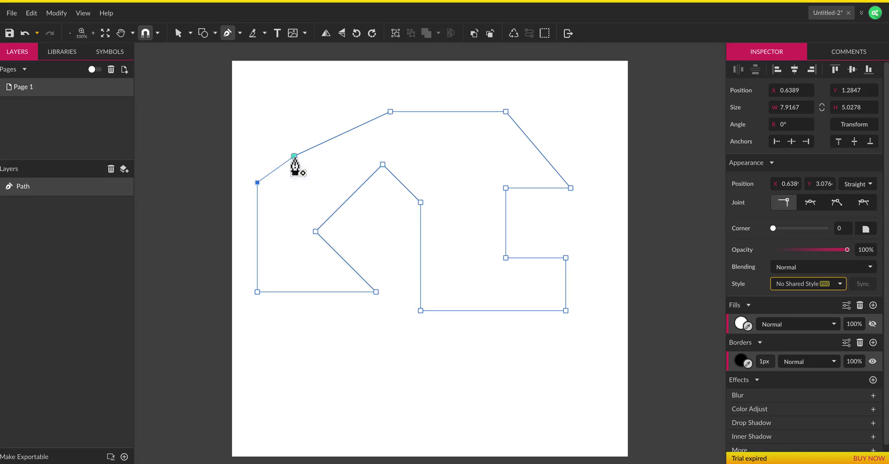
click(294, 156)
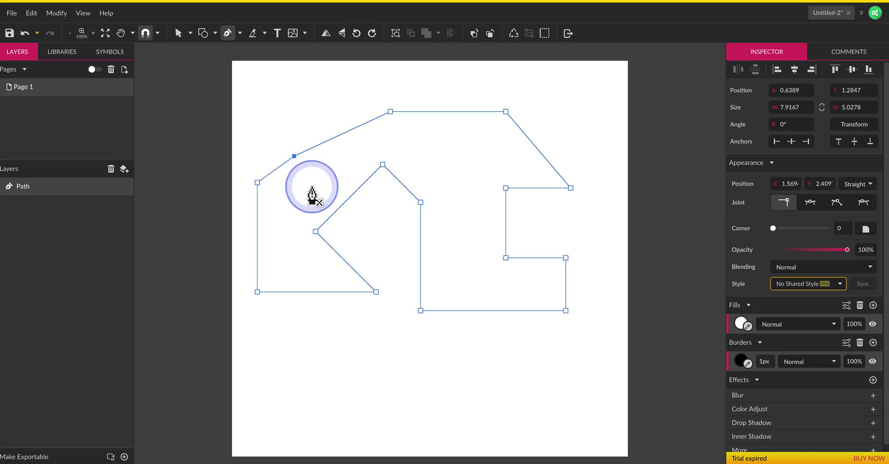
Fill the selected house outline with cyan #00FFFF from the Colors palette.
click(454, 231)
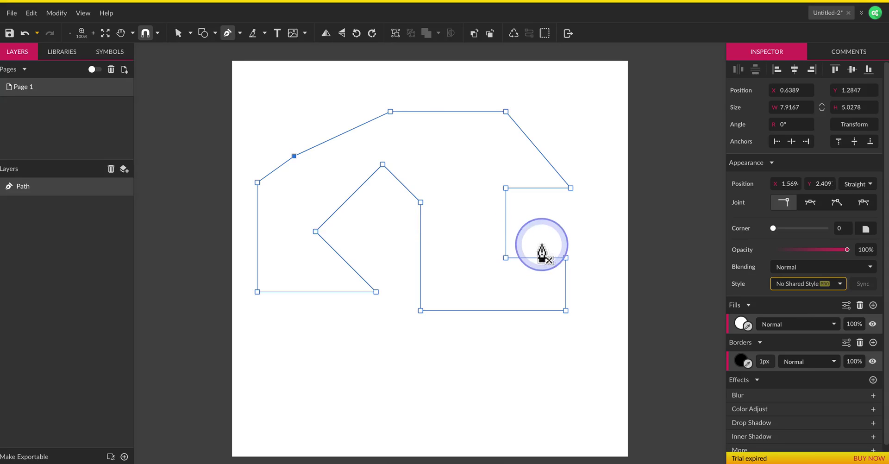
click(740, 323)
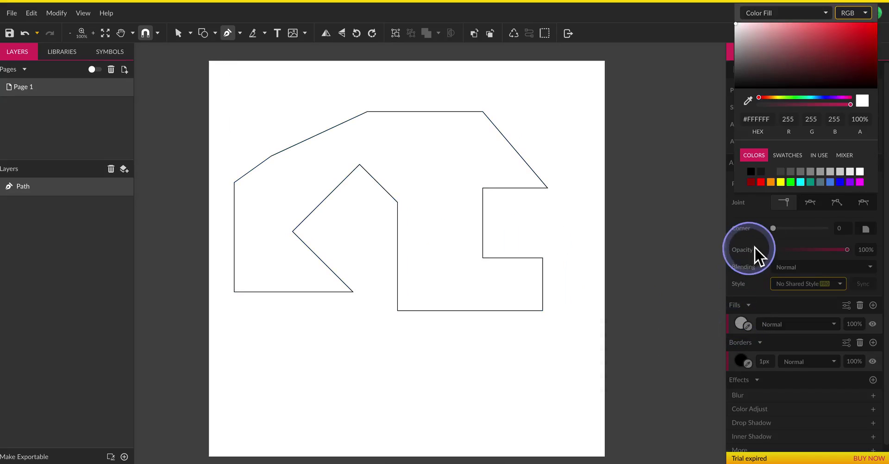
click(800, 182)
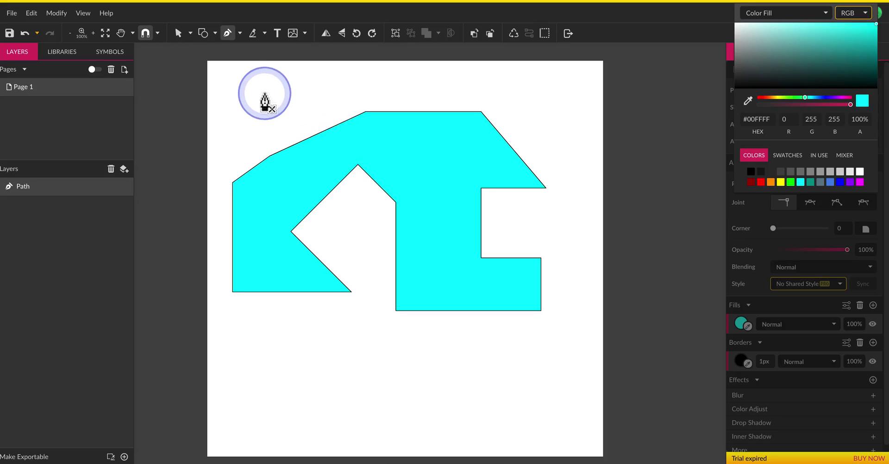
Switch to the whole-object Select tool and nudge the cyan path into position.
scroll(236, 72, up, 3)
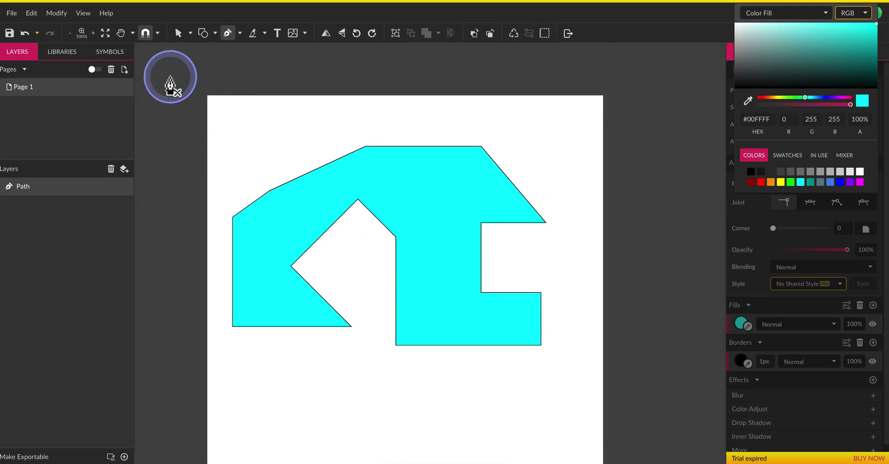
scroll(180, 65, up, 4)
click(192, 35)
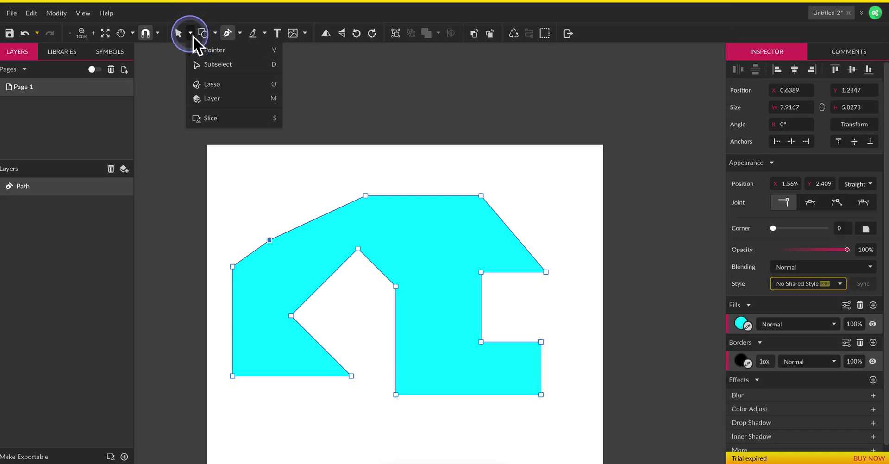
click(183, 35)
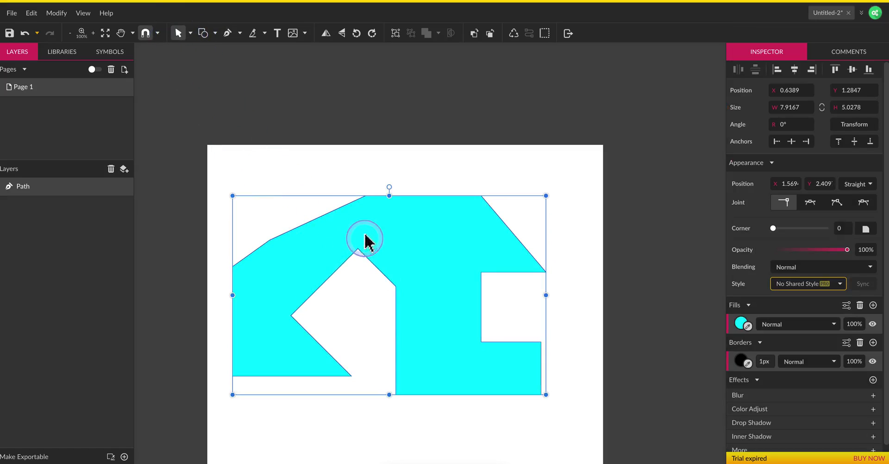
drag(365, 238, 386, 227)
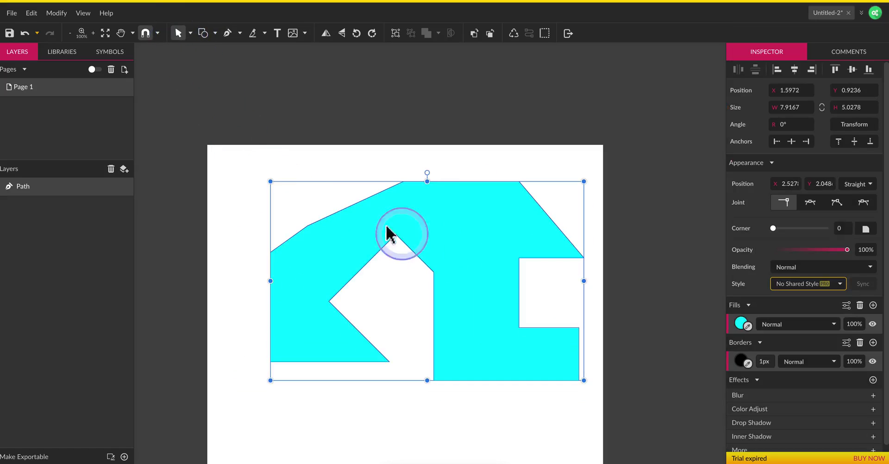
click(190, 33)
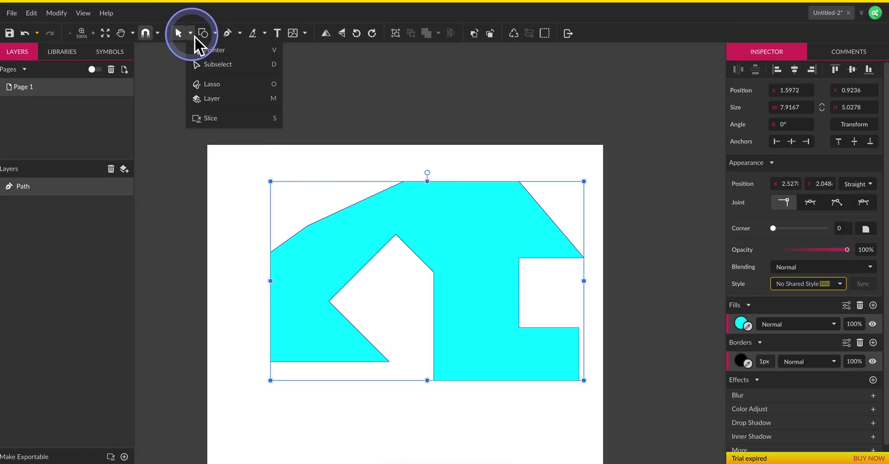
click(217, 51)
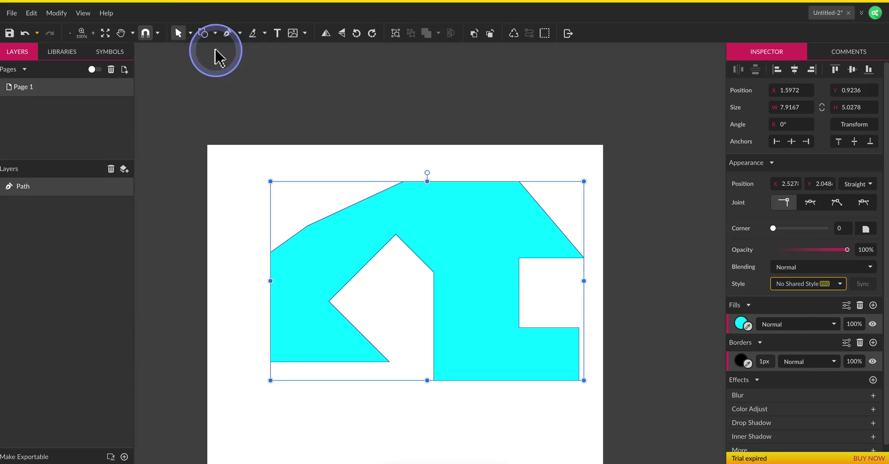
mouse_move(418, 228)
mouse_down()
mouse_move(387, 280)
mouse_move(407, 301)
mouse_move(421, 257)
mouse_move(418, 221)
mouse_up()
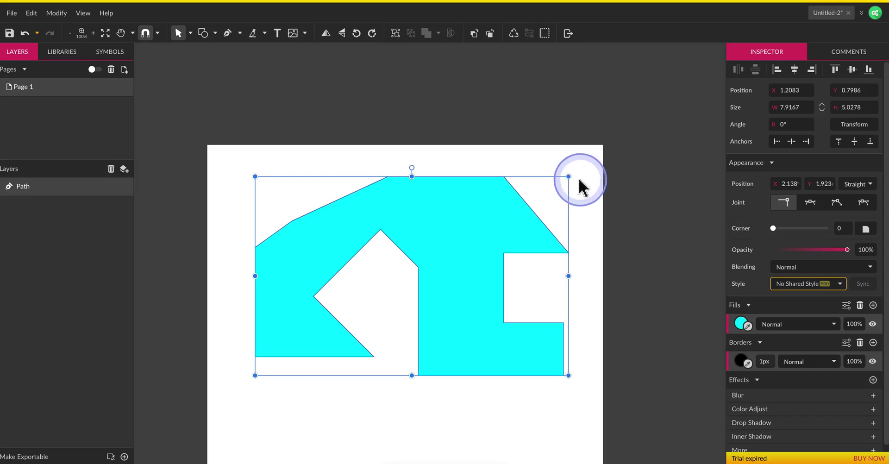
Resize the path from its corner to 7.523 × 4.7778 in, undoing a trial rotation.
drag(568, 176, 538, 186)
drag(403, 177, 520, 274)
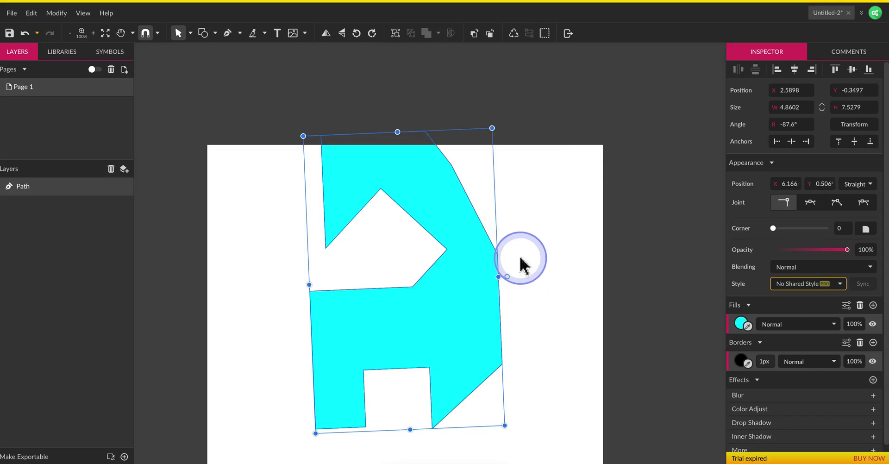
key(ctrl+z)
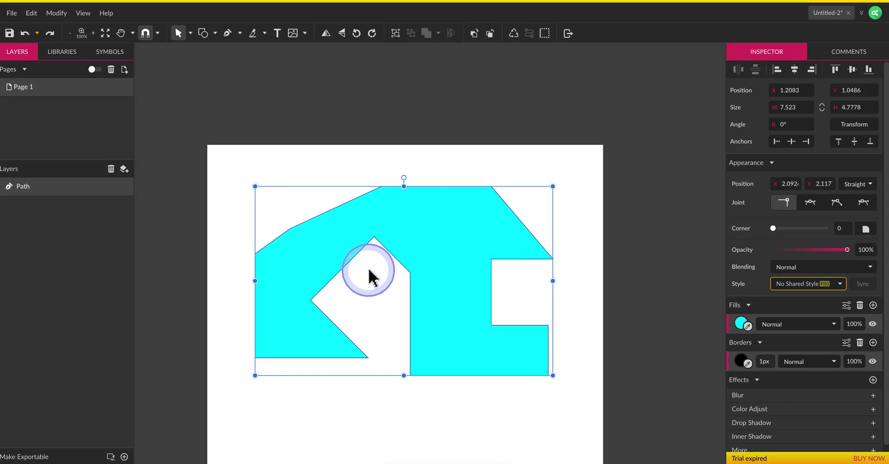
Switch to Subselect and raise the path's top and top-right anchors.
click(194, 37)
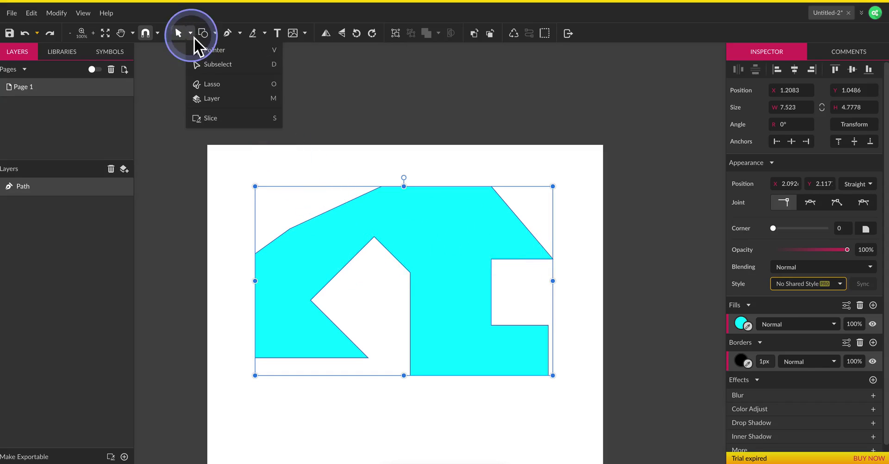
click(250, 68)
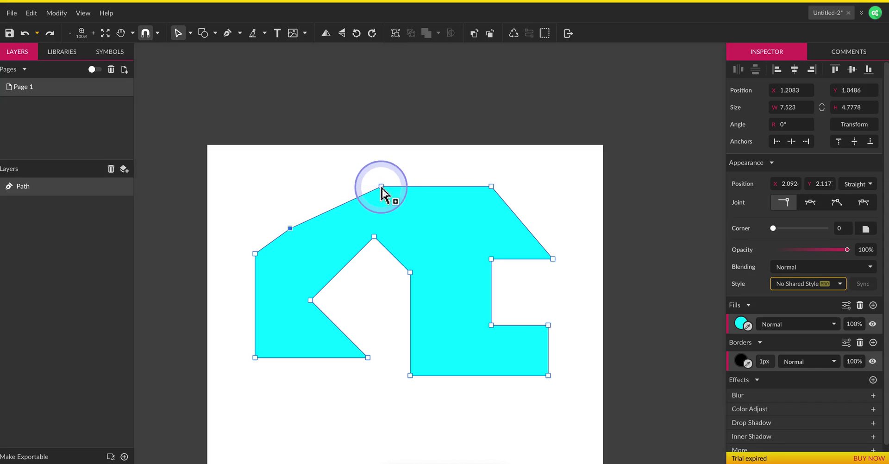
drag(381, 186, 387, 172)
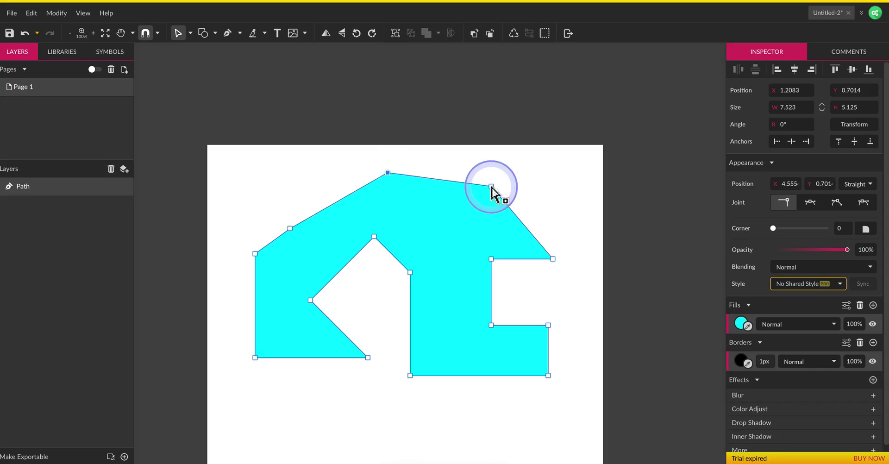
drag(491, 185, 484, 173)
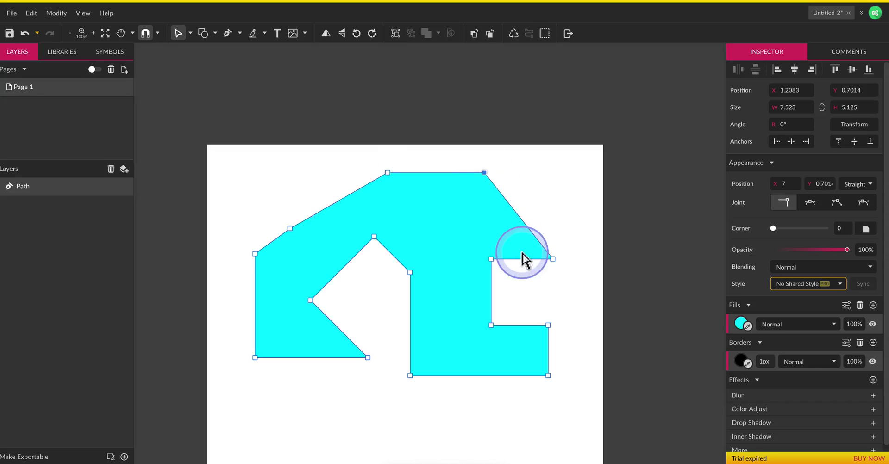
Rework the right notch: lift its corner and inner anchors and add a point on its bottom edge.
drag(553, 259, 545, 215)
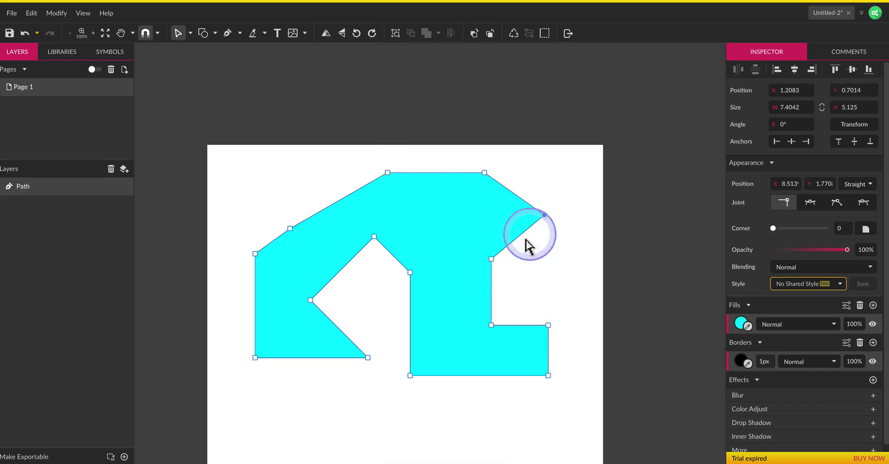
click(491, 259)
drag(491, 259, 489, 237)
drag(491, 325, 468, 324)
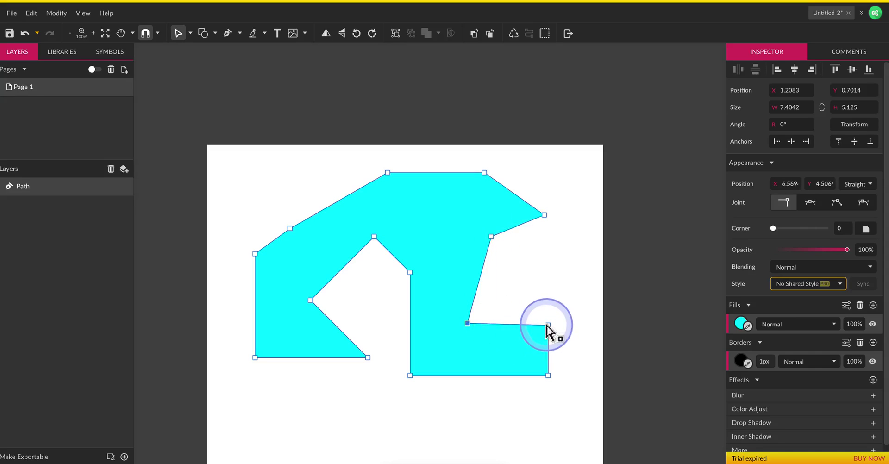
drag(548, 325, 540, 298)
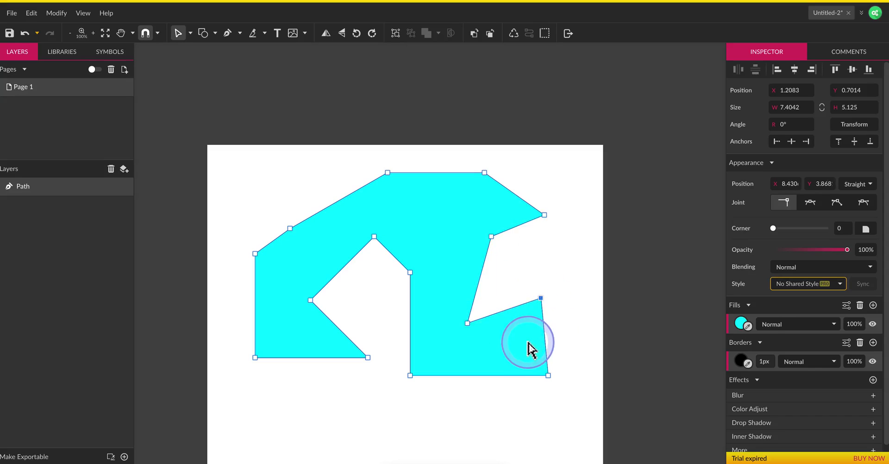
Delete the upper notch anchor and shift the bottom-right corner, narrowing the shape to 7.3056 in.
drag(548, 376, 535, 353)
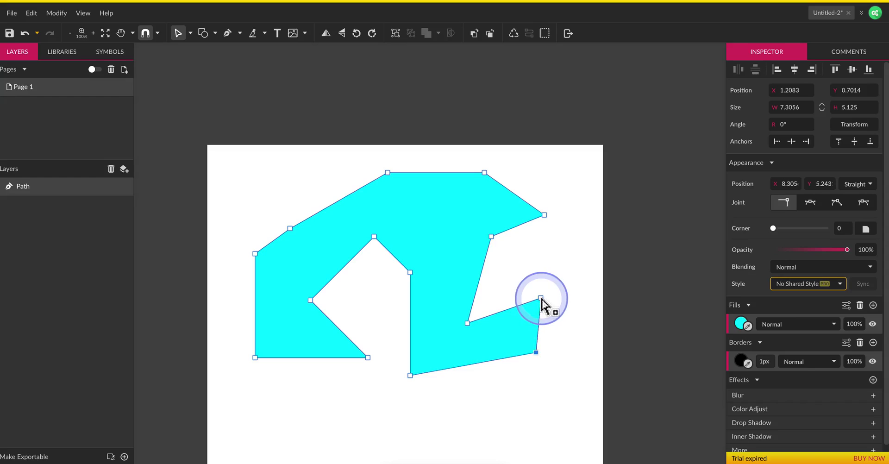
click(541, 299)
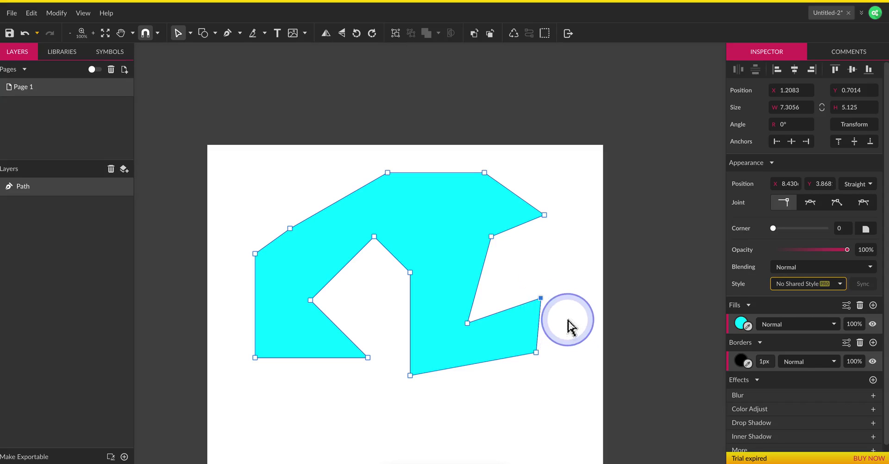
key(Delete)
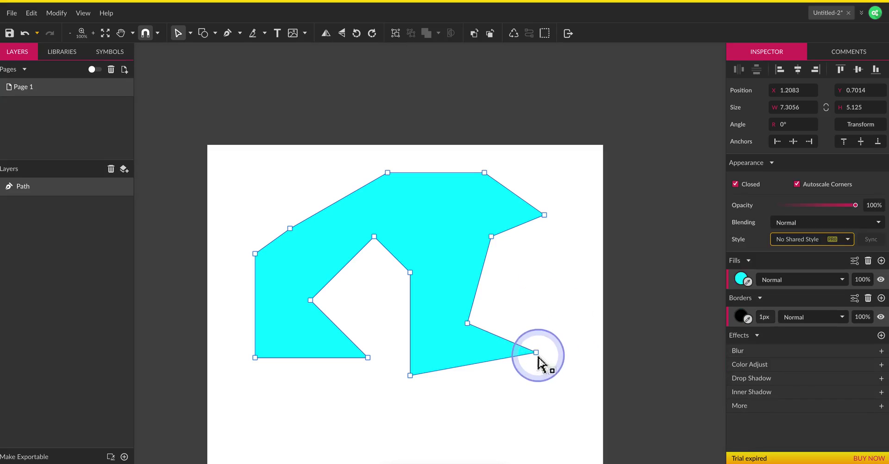
drag(536, 352, 532, 371)
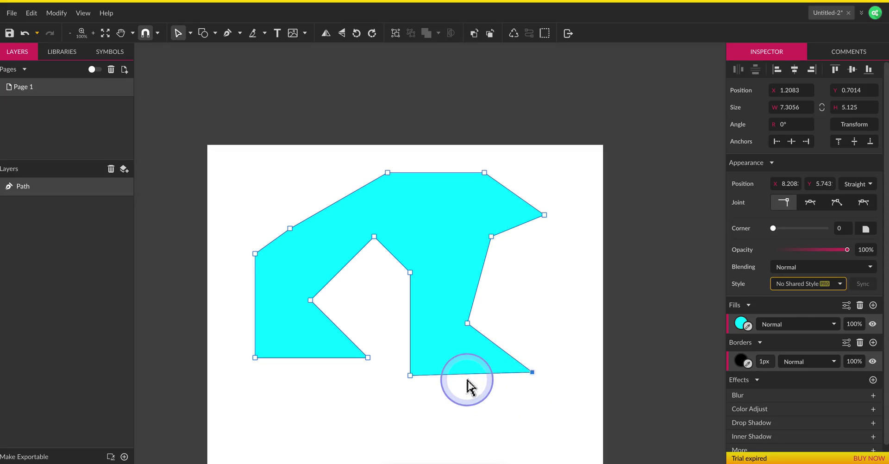
key(ctrl+0)
click(531, 188)
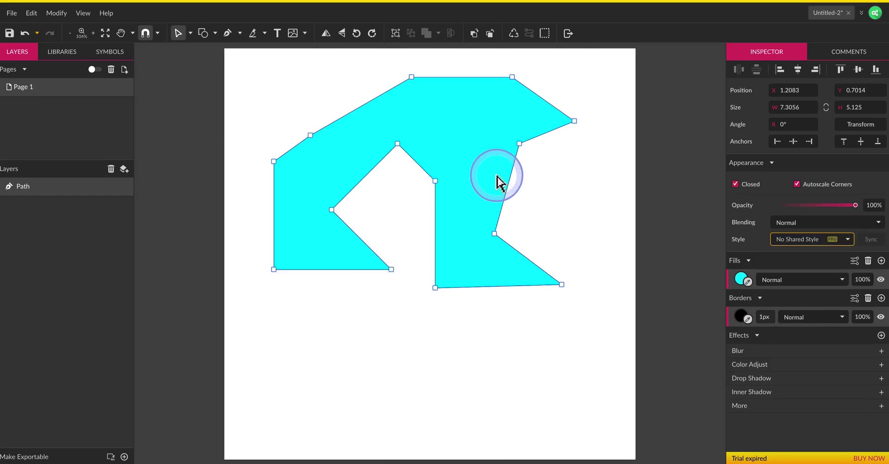
click(495, 234)
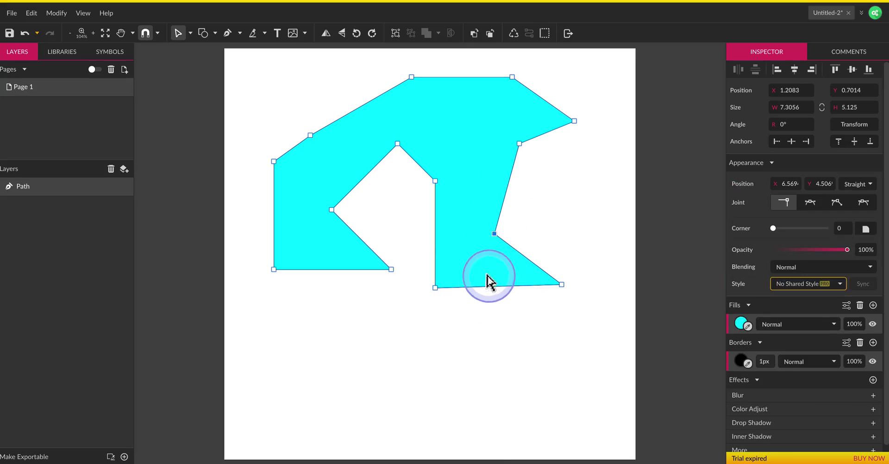
Add an anchor on the bottom edge and drag it down into a V, making the shape 5.7959 in tall.
click(227, 33)
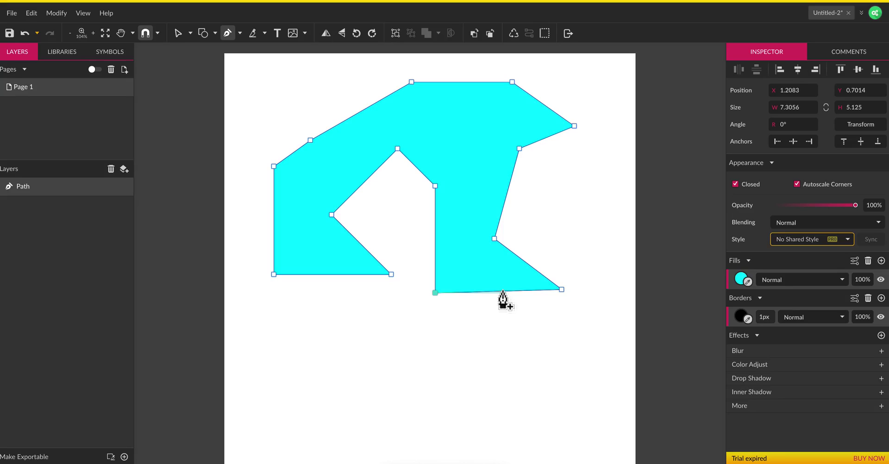
click(502, 291)
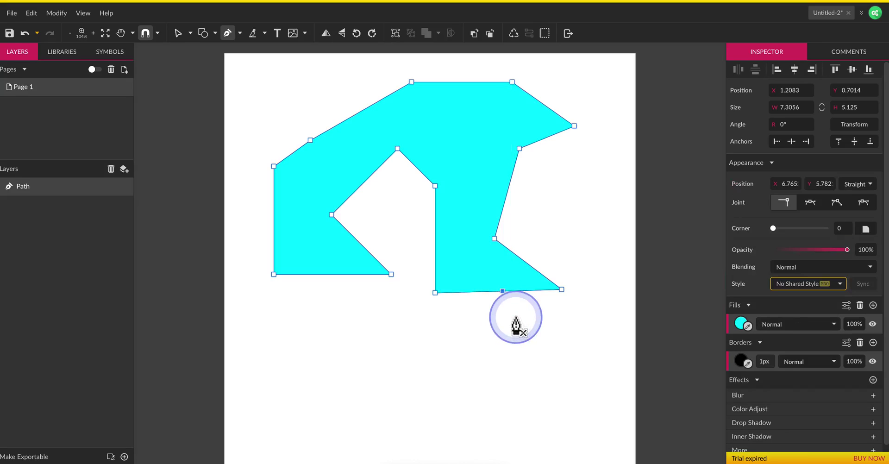
scroll(195, 67, up, 2)
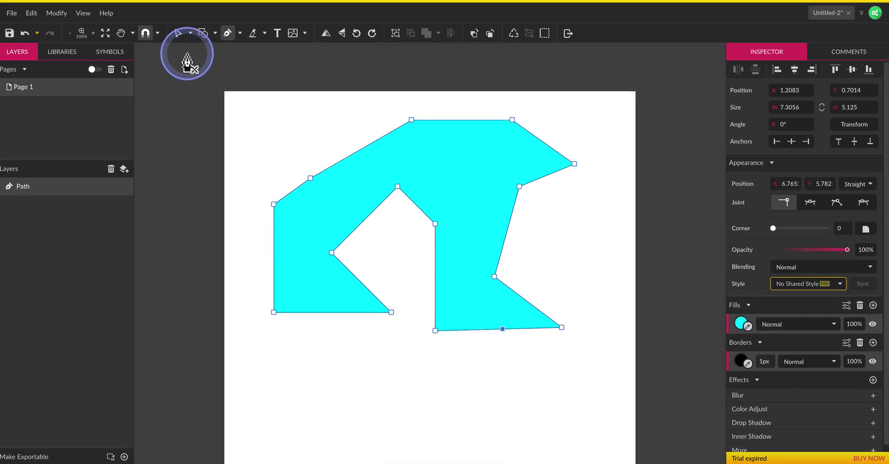
click(185, 38)
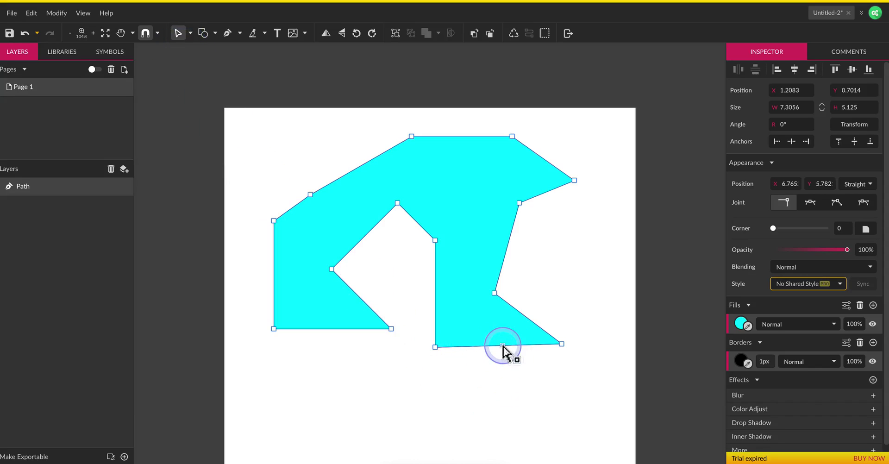
drag(502, 346, 512, 402)
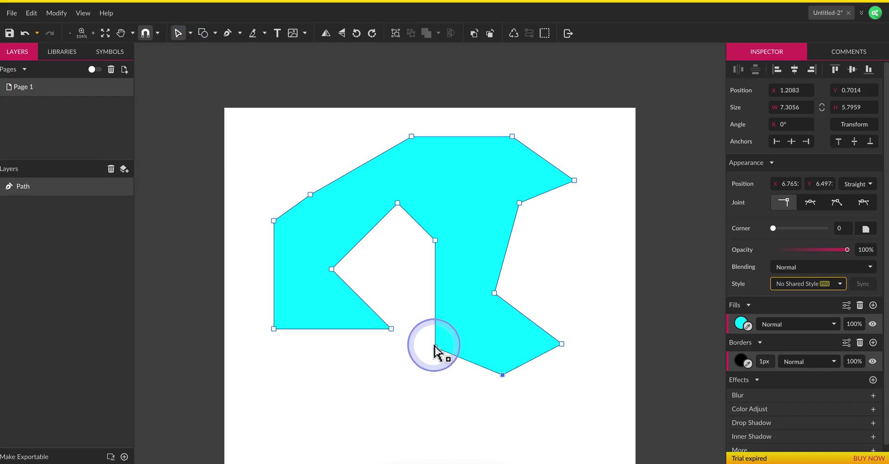
drag(434, 346, 431, 317)
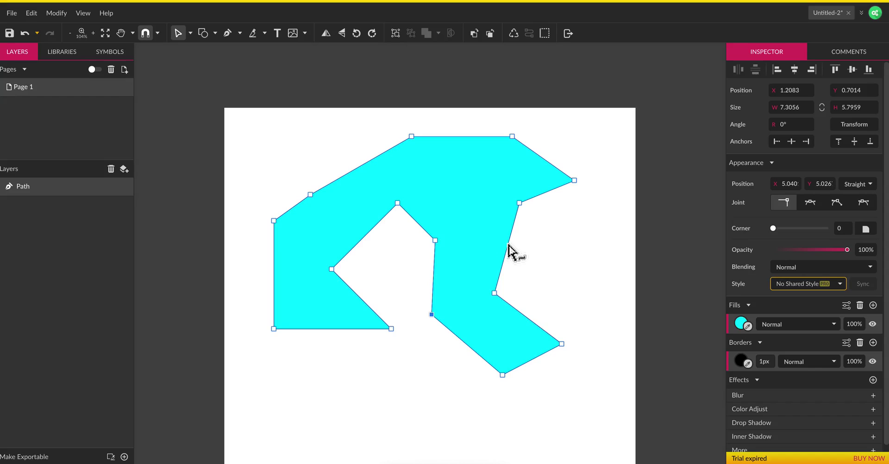
Curve the inner right edge of the cyan shape into a smooth concave arc.
drag(508, 245, 584, 286)
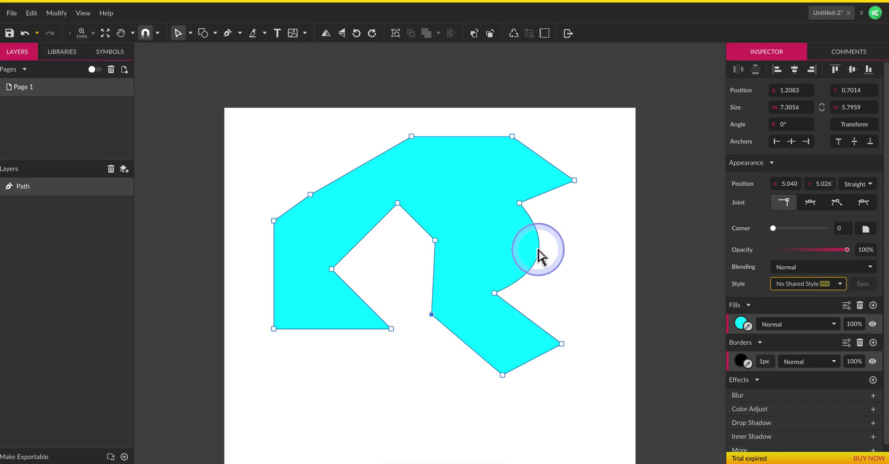
mouse_move(539, 251)
mouse_down()
mouse_move(489, 243)
mouse_move(533, 252)
mouse_up()
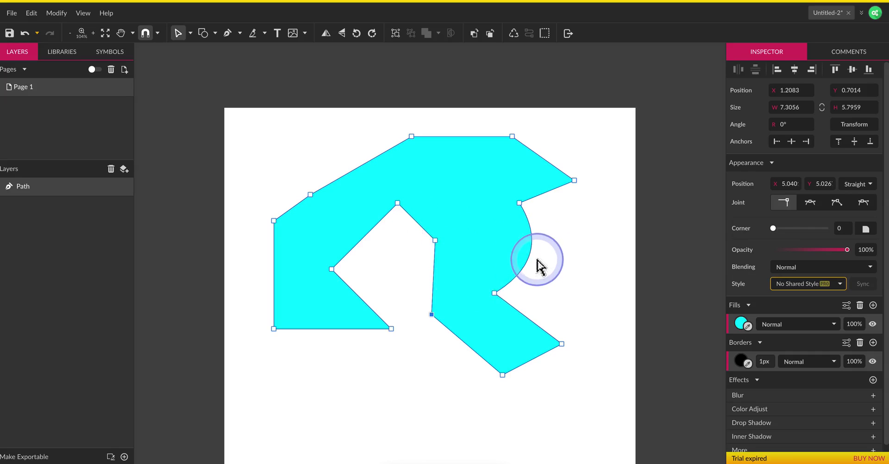
drag(531, 252, 485, 253)
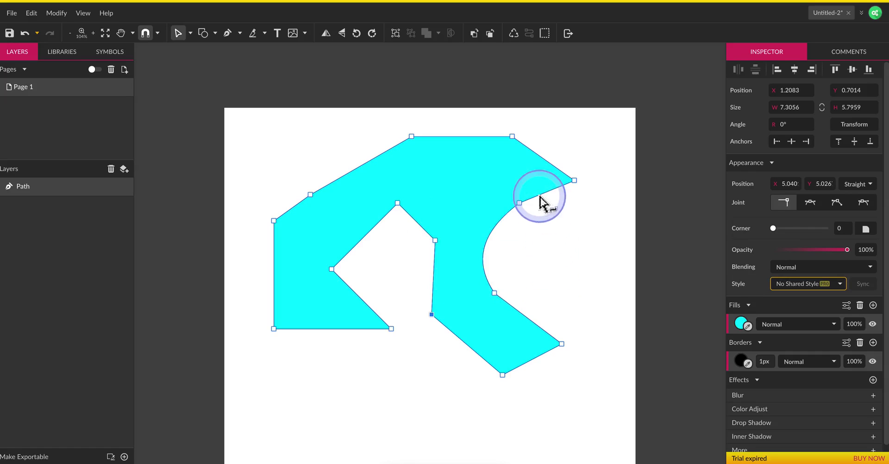
Try bulging the top-right edge, then undo so it stays straight.
drag(542, 200, 557, 206)
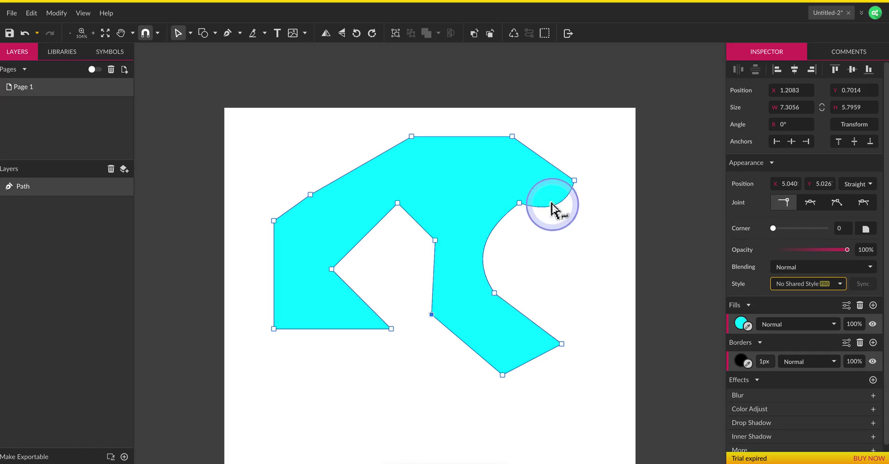
drag(534, 160, 548, 140)
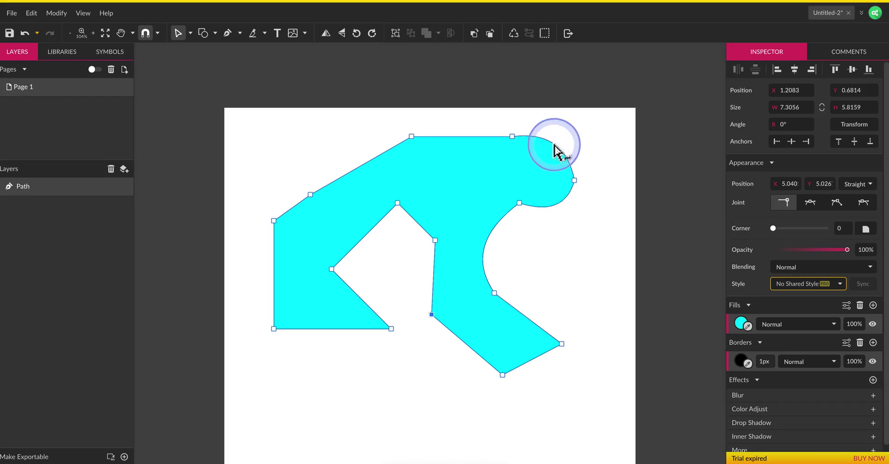
drag(555, 145, 543, 171)
key(ctrl+z)
key(ctrl+z)
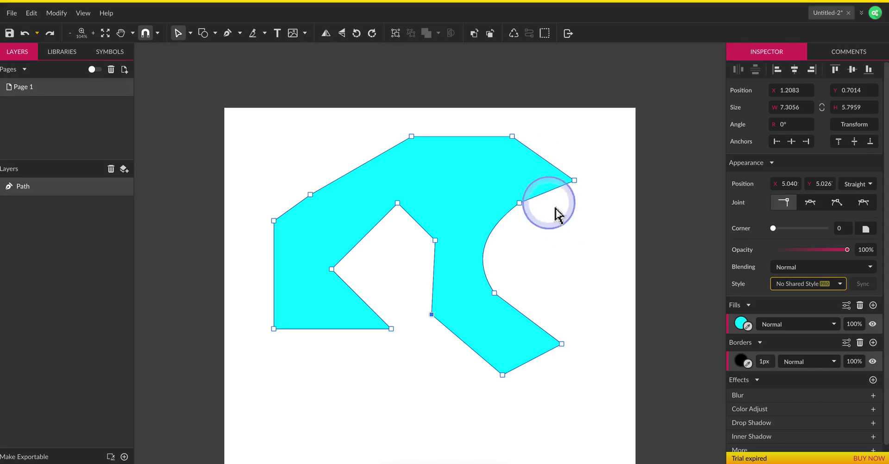
Select the cyan Path layer in the Layers panel and delete it, leaving Page 1 blank.
click(573, 224)
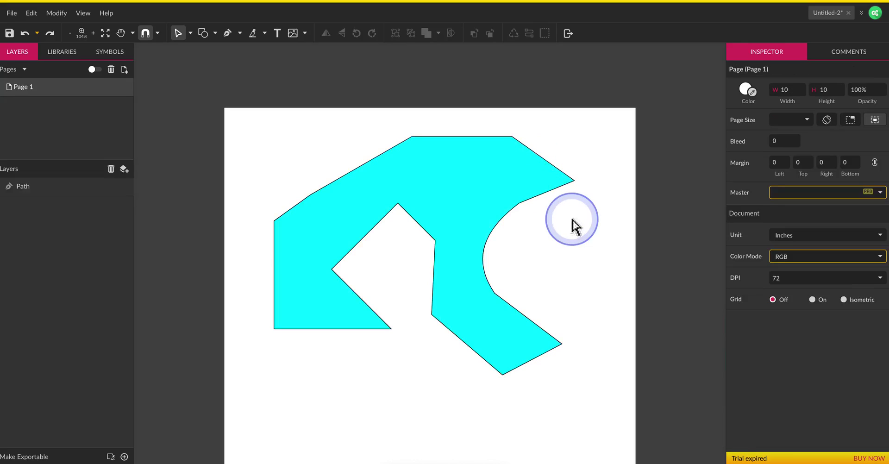
click(547, 198)
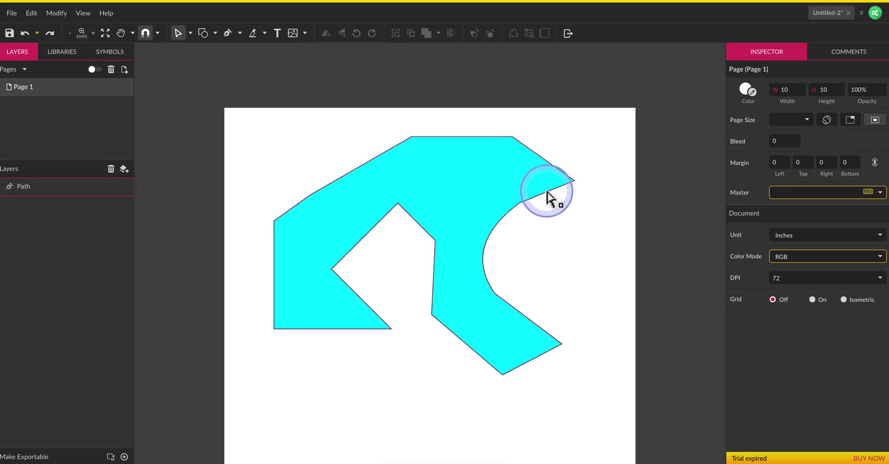
click(80, 195)
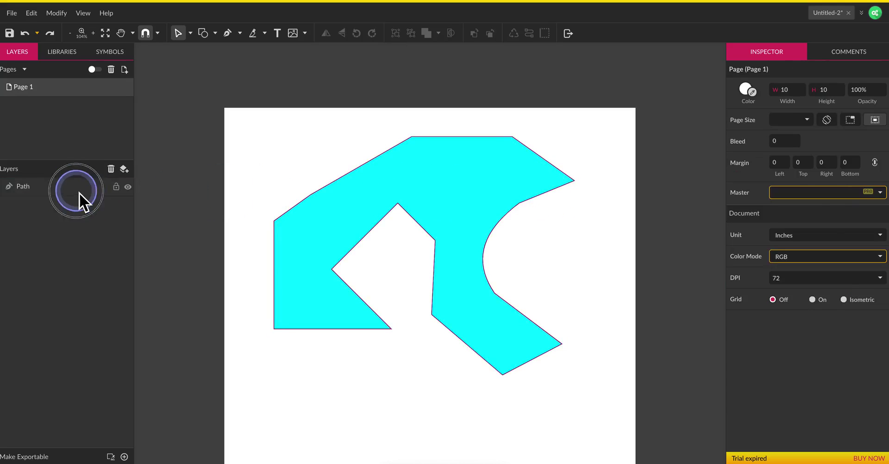
click(79, 192)
click(110, 172)
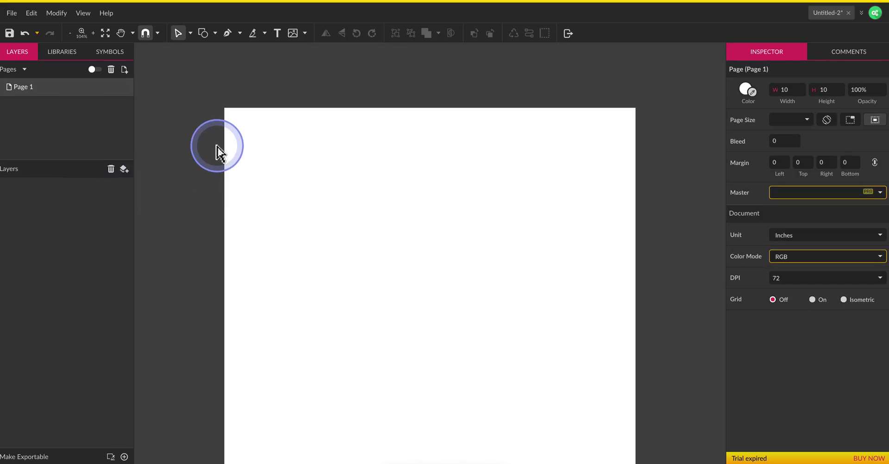
scroll(385, 191, down, 3)
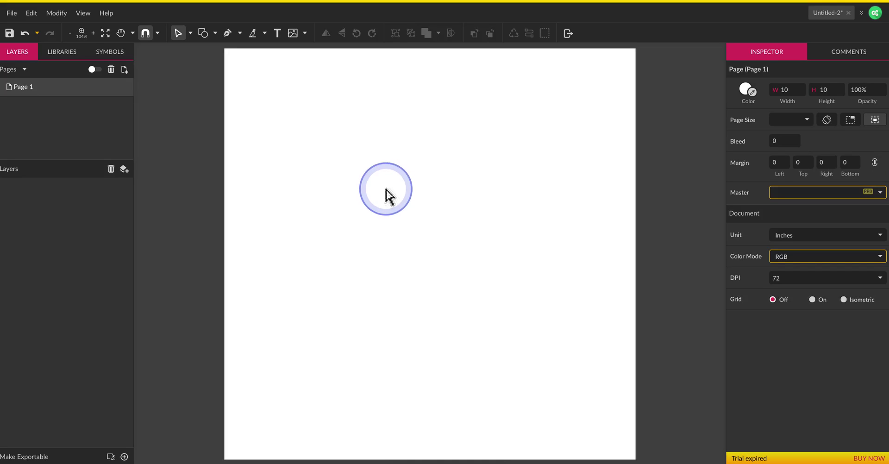
With the Pen tool, place the upper-left, roof peak, right roof and lower-right wall points.
click(227, 34)
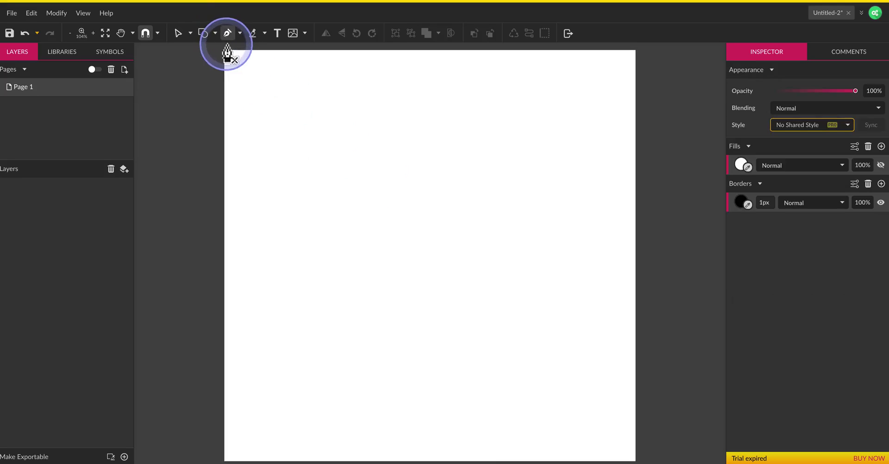
scroll(227, 51, up, 1)
click(310, 175)
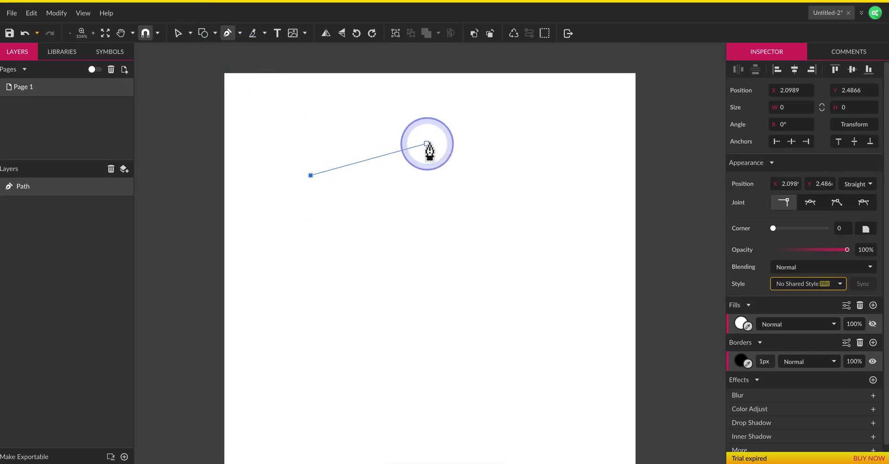
click(447, 134)
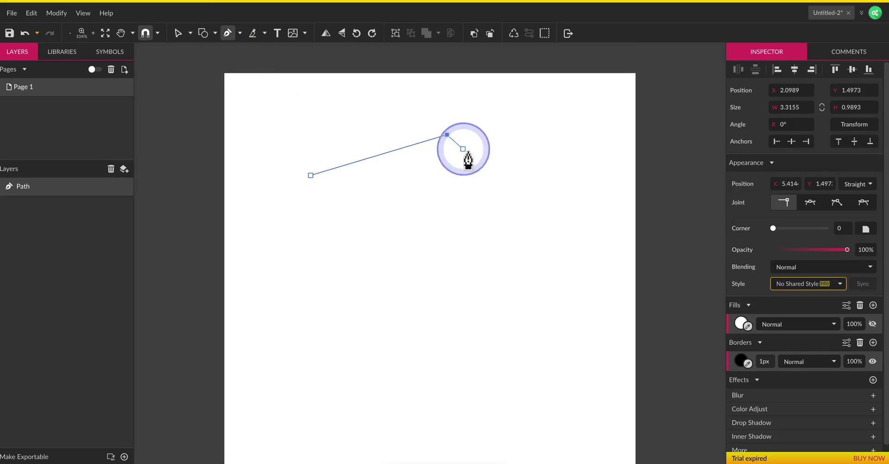
click(552, 207)
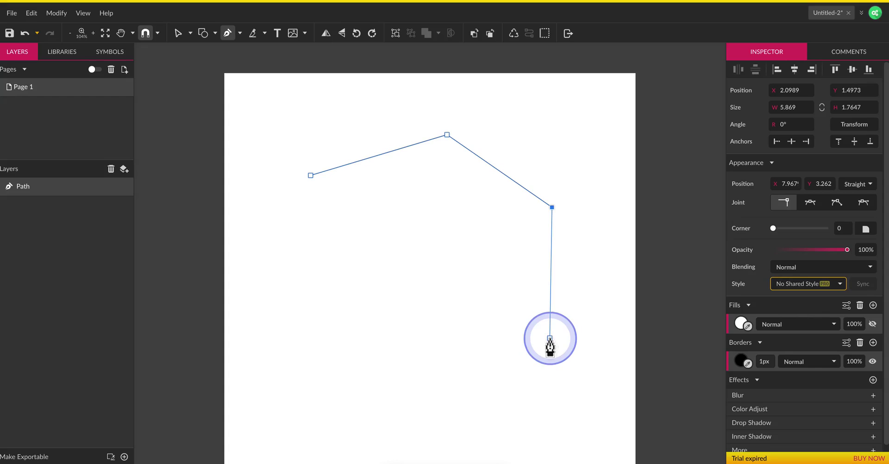
click(550, 337)
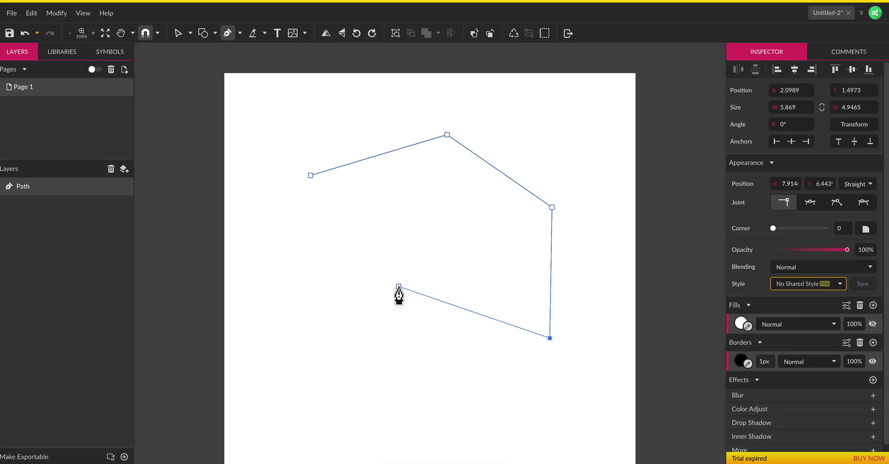
key(Escape)
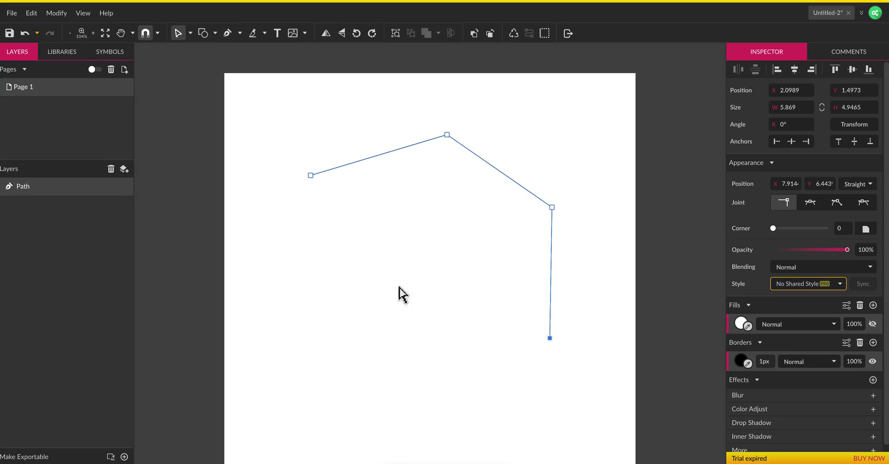
Raise the right roof corner and lift the roof peak higher.
click(477, 240)
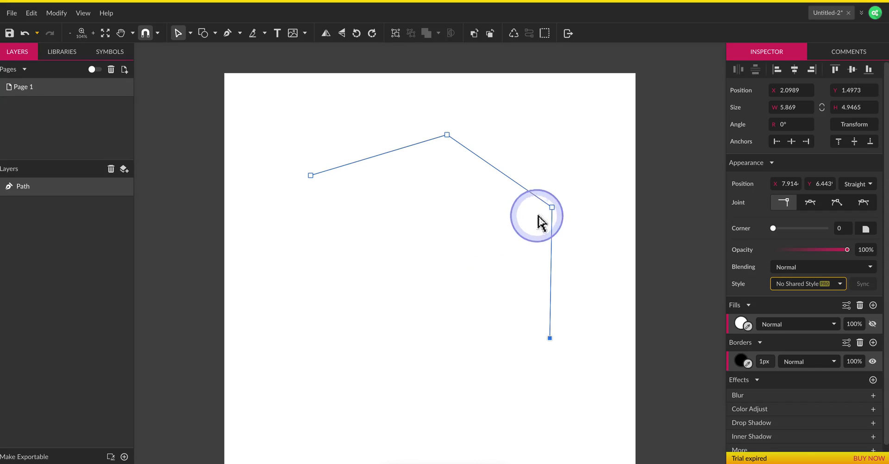
drag(551, 207, 550, 135)
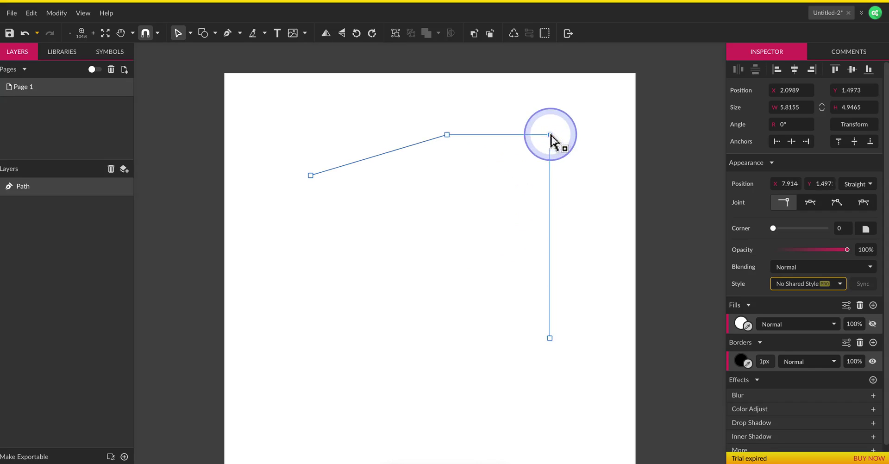
drag(447, 135, 444, 91)
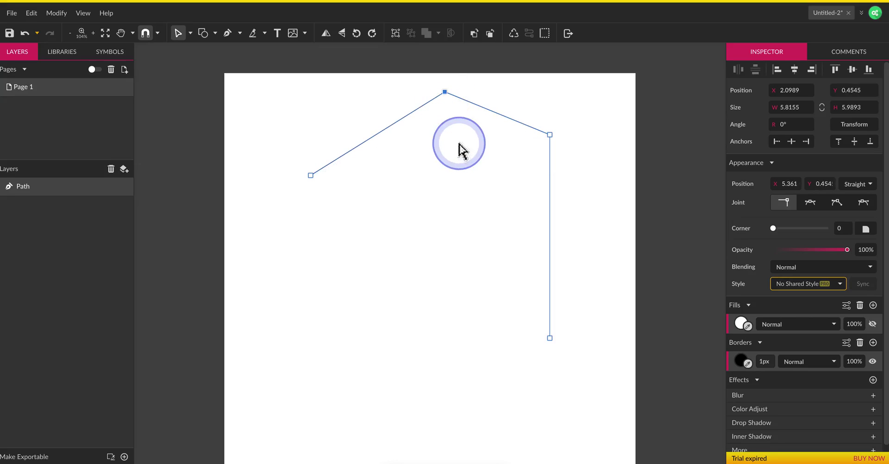
Extend the path along the bottom and add the doorway's top corners.
drag(451, 176, 478, 258)
drag(394, 260, 395, 343)
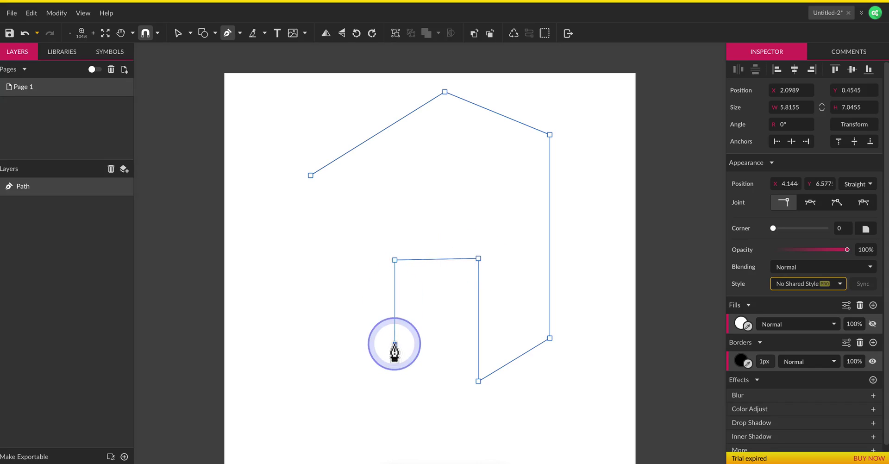
key(Escape)
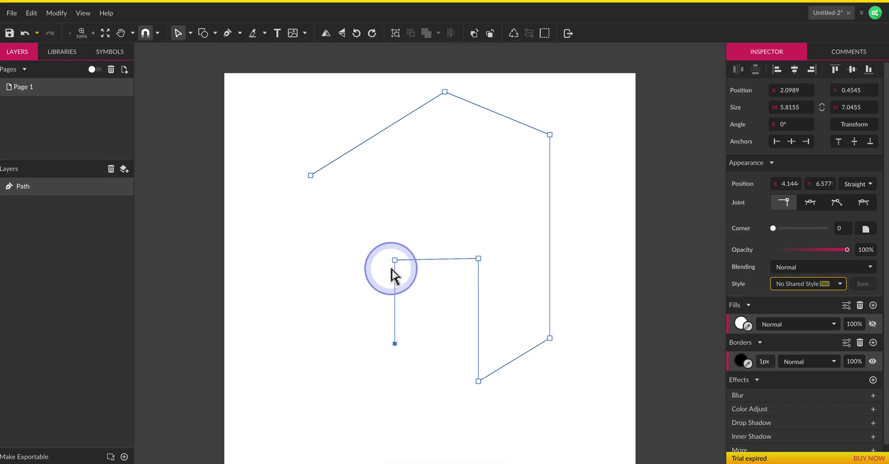
drag(394, 261, 394, 215)
Add the bottom-left corner and close the path at its starting point.
key(p)
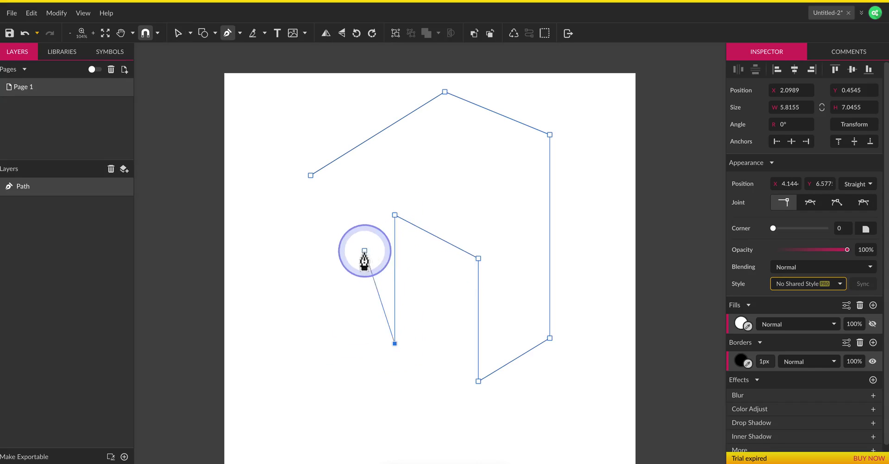
click(310, 342)
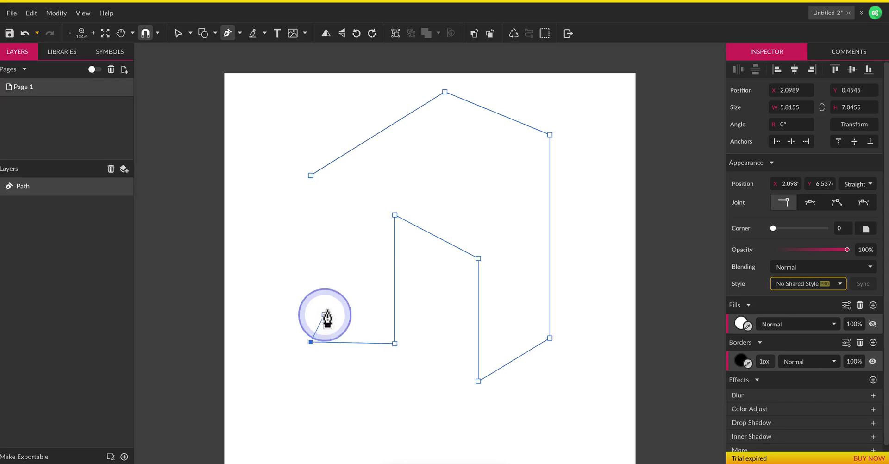
click(310, 175)
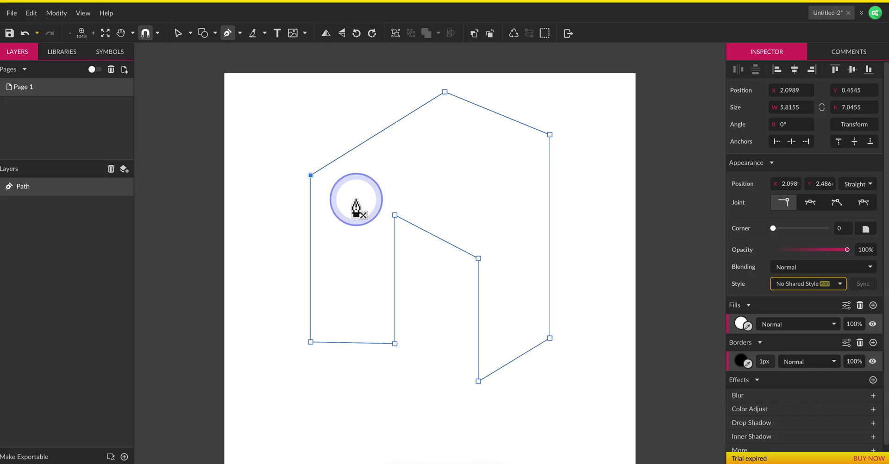
key(v)
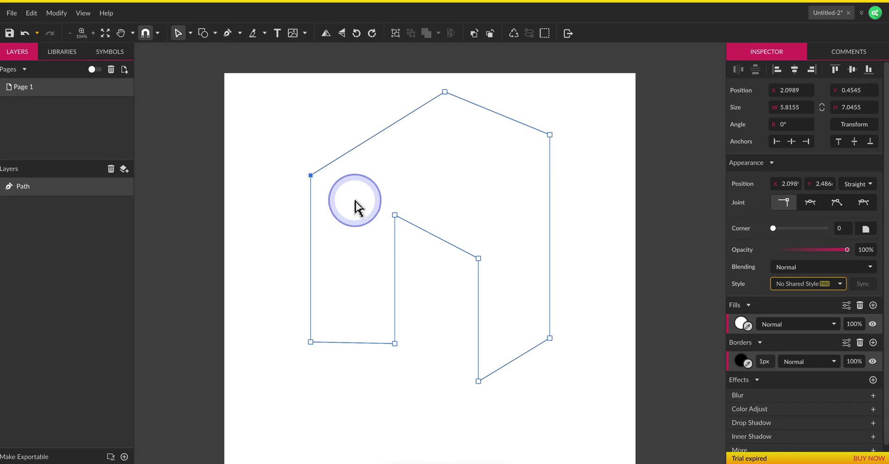
Lower the doorway's top-left anchor level with the door, and drop the lower-right corner to the doorway base.
click(394, 215)
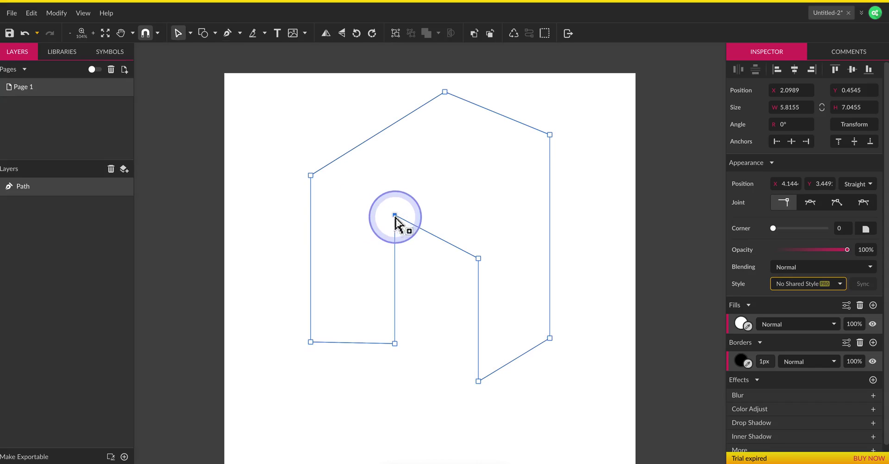
drag(395, 215, 394, 254)
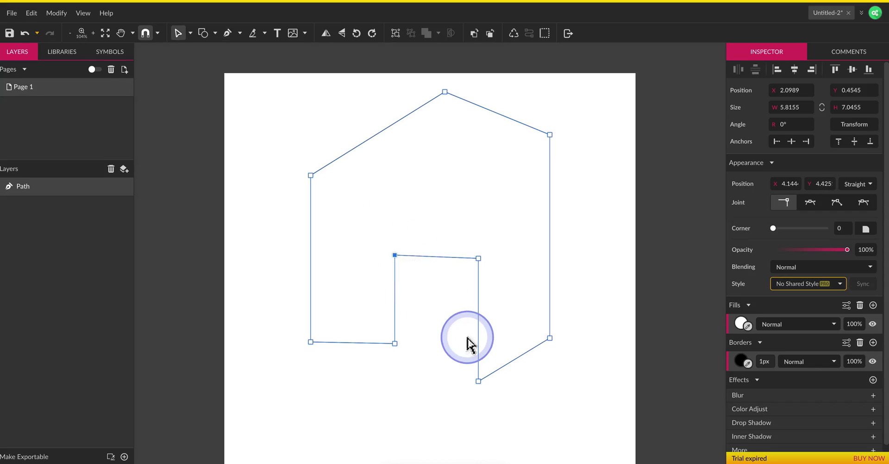
drag(549, 339, 549, 381)
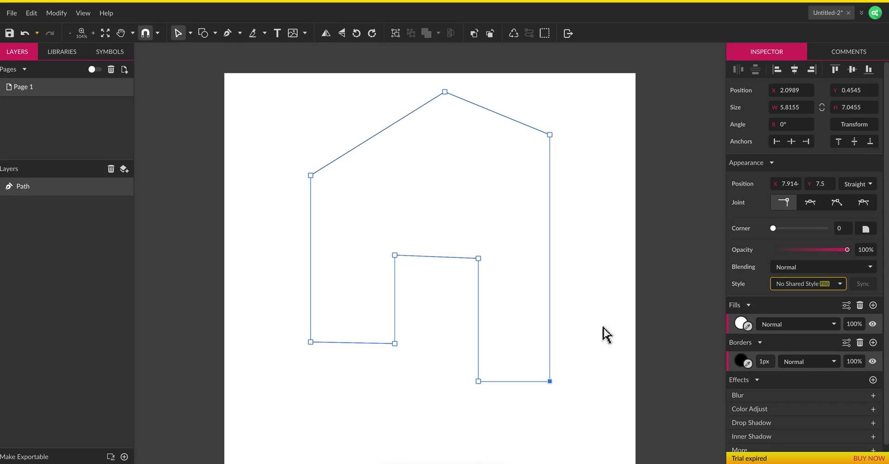
click(606, 334)
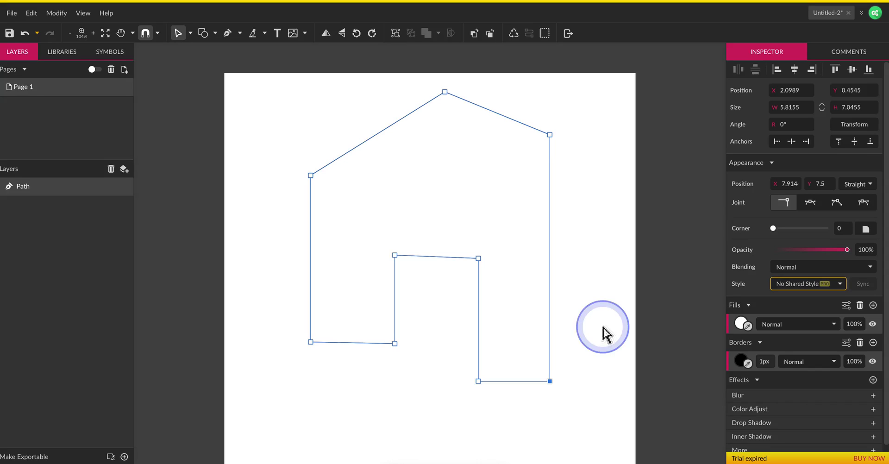